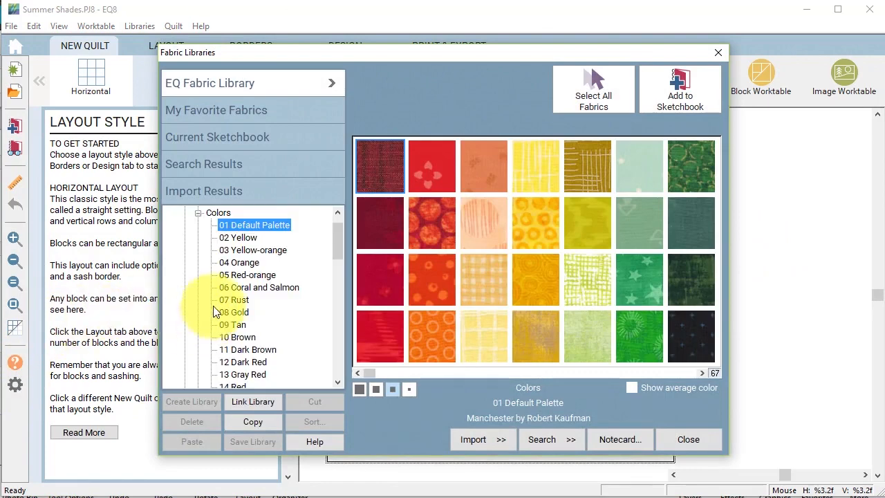
# Display the Northcott-Mermaid Wishes fabric collection from the 2018 Download 01 library of EQ Stash Online
pyautogui.click(198, 214)
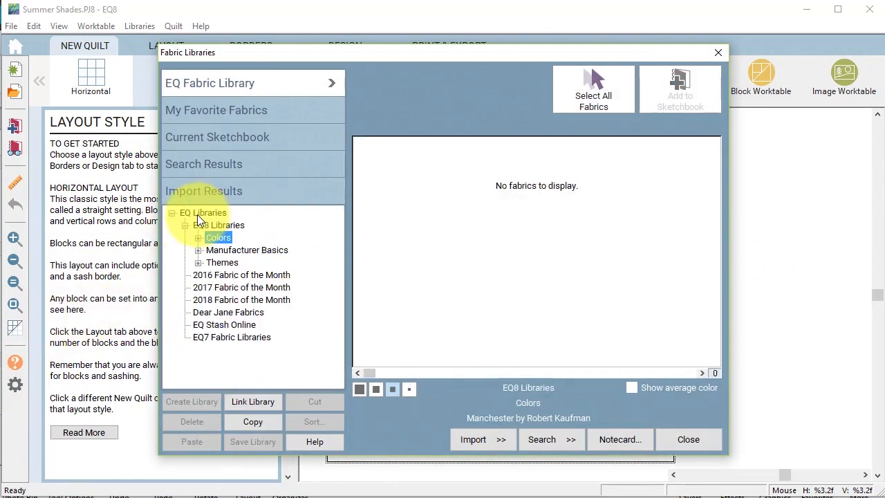
pyautogui.click(248, 326)
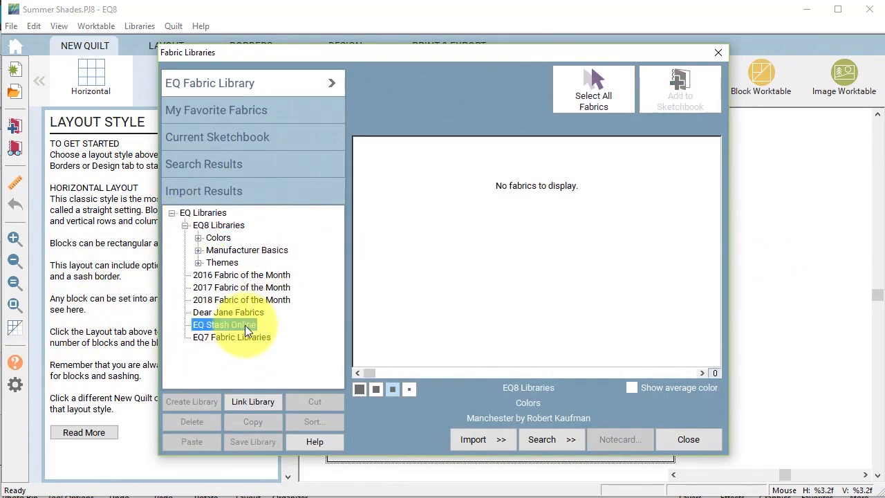
pyautogui.click(185, 325)
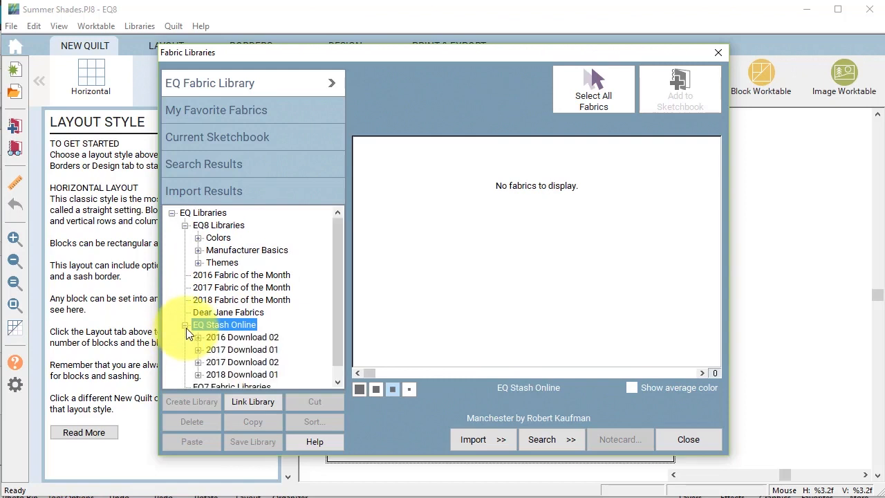
pyautogui.scroll(-1, 263, 346)
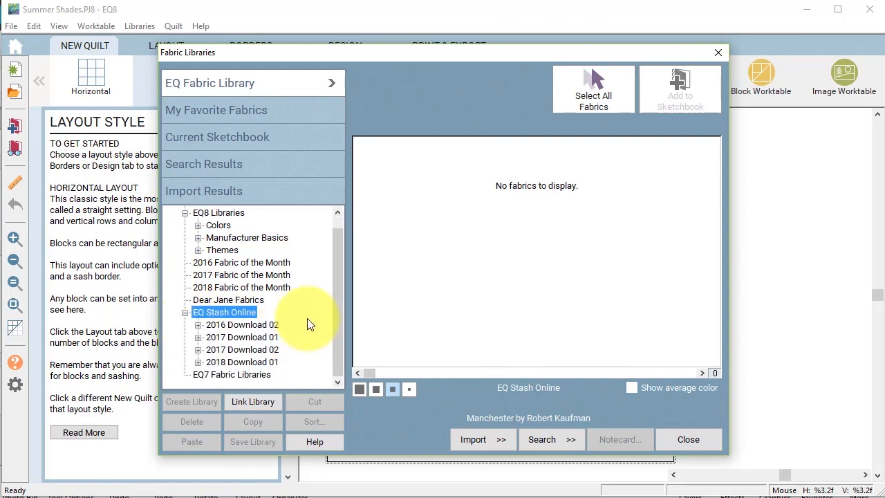
pyautogui.click(198, 361)
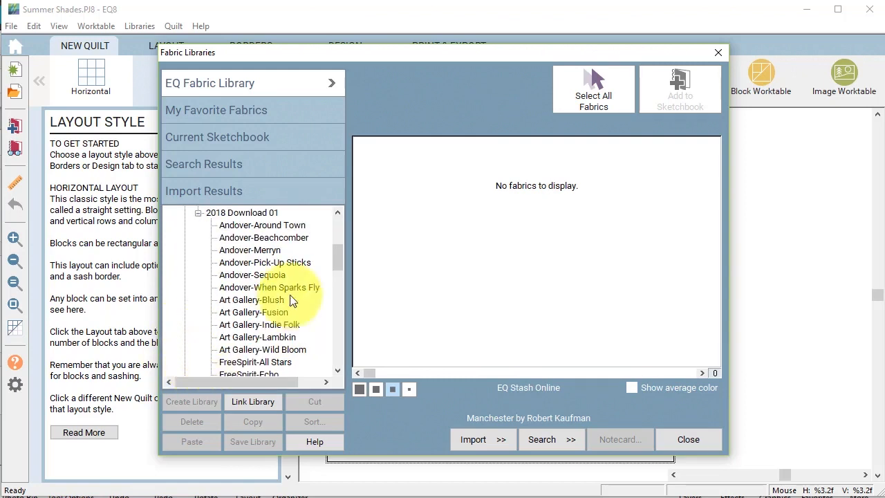
pyautogui.moveTo(340, 263); pyautogui.dragTo(362, 355)
pyautogui.scroll(4, 249, 250)
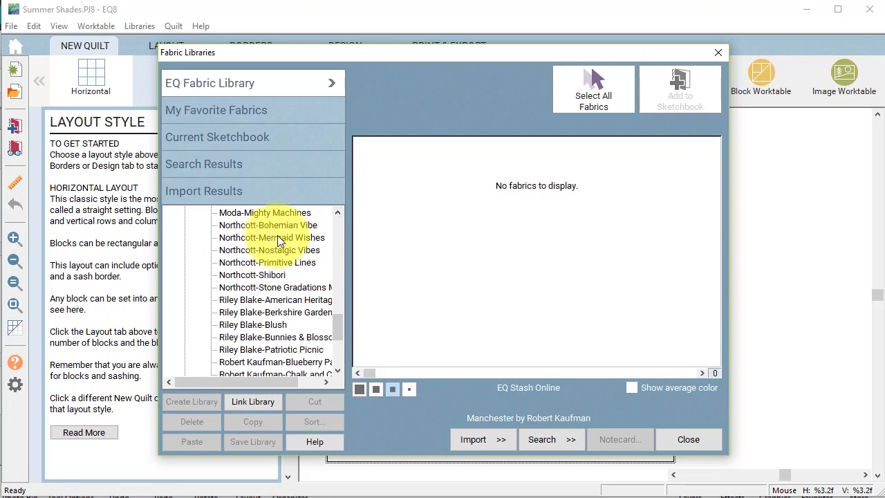
pyautogui.click(279, 239)
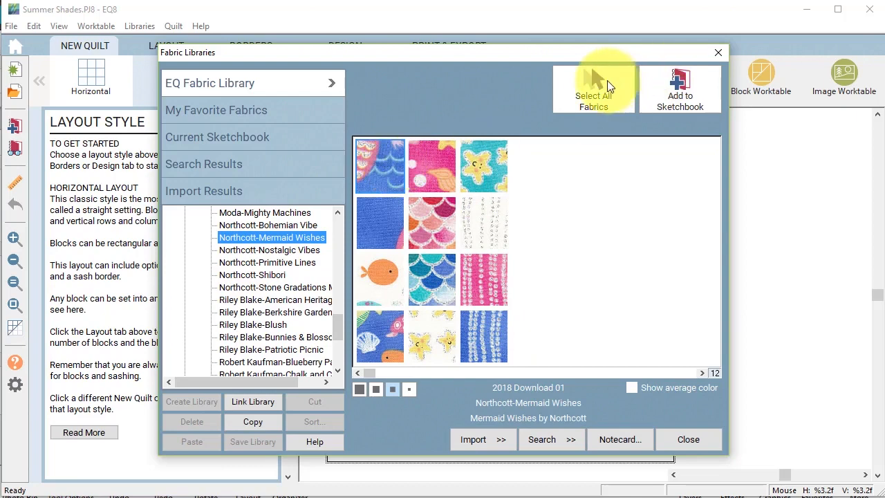
# Add all the Mermaid Wishes fabrics to the Sketchbook and close the Fabric Libraries
pyautogui.click(594, 86)
pyautogui.click(680, 85)
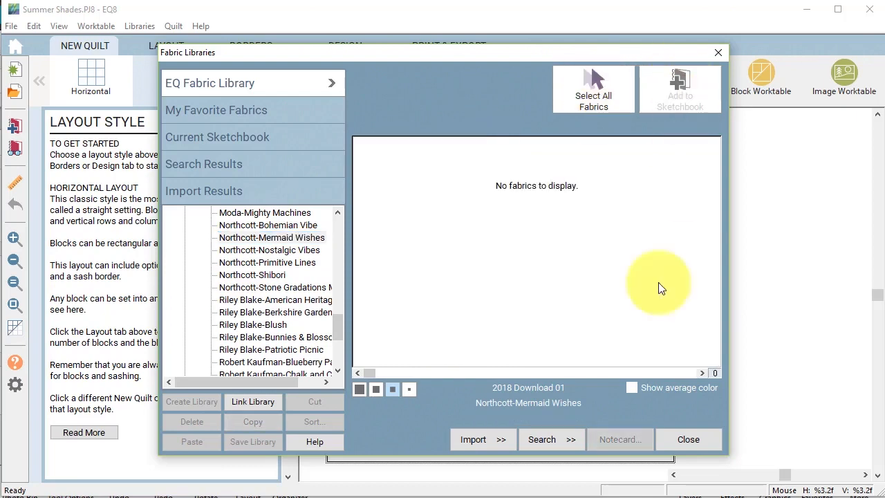
pyautogui.click(691, 440)
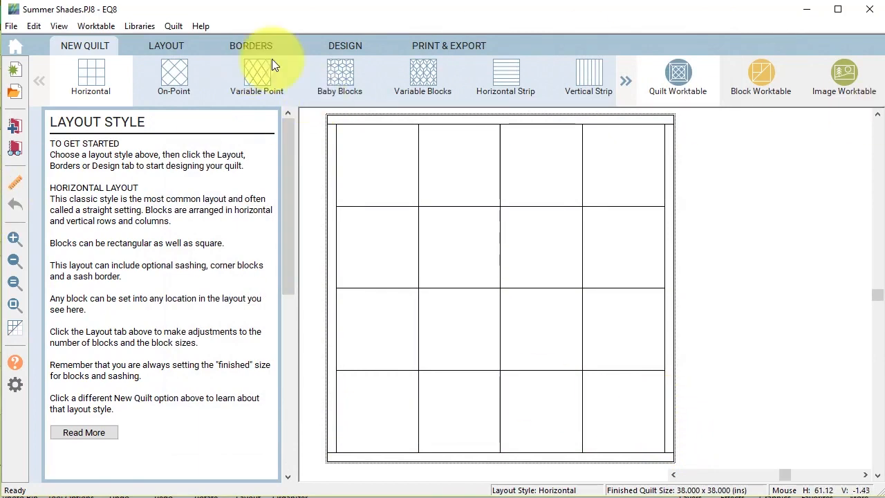
# Find the Sunglasses block under 05 Contemporary Applique, Season - Summer, in the Block Library and send it to the Block Worktable for editing
pyautogui.click(16, 47)
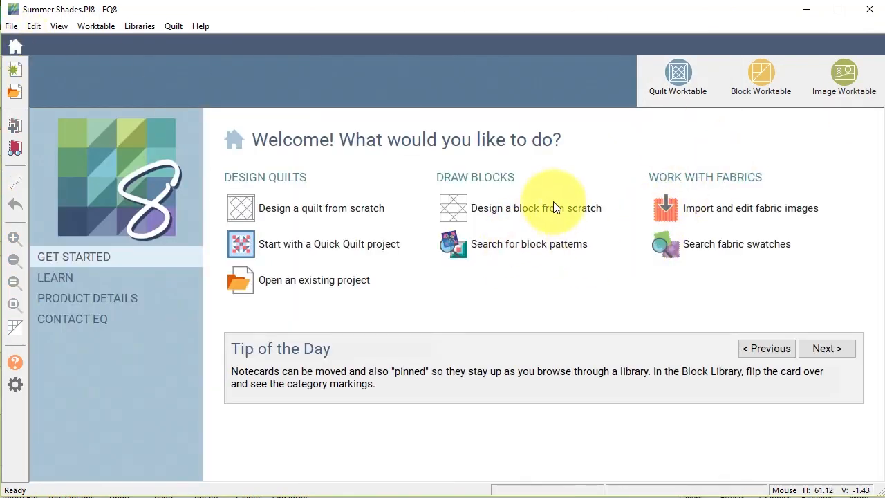
pyautogui.click(537, 244)
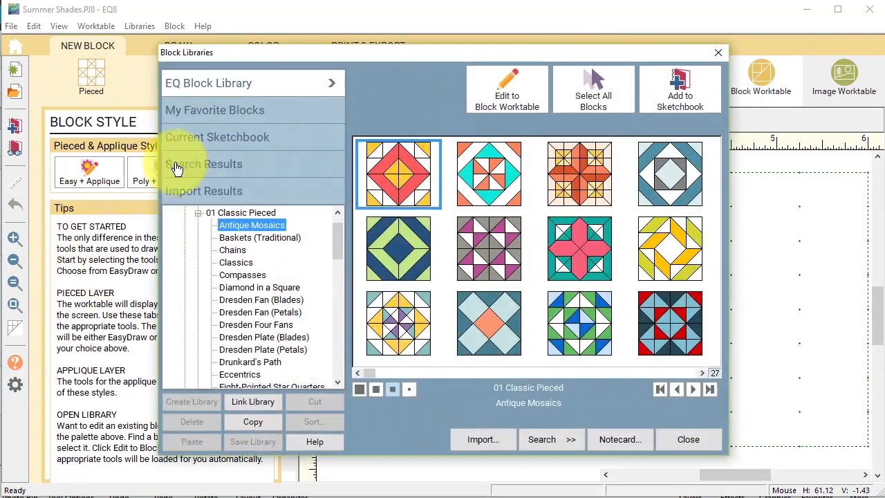
pyautogui.click(198, 213)
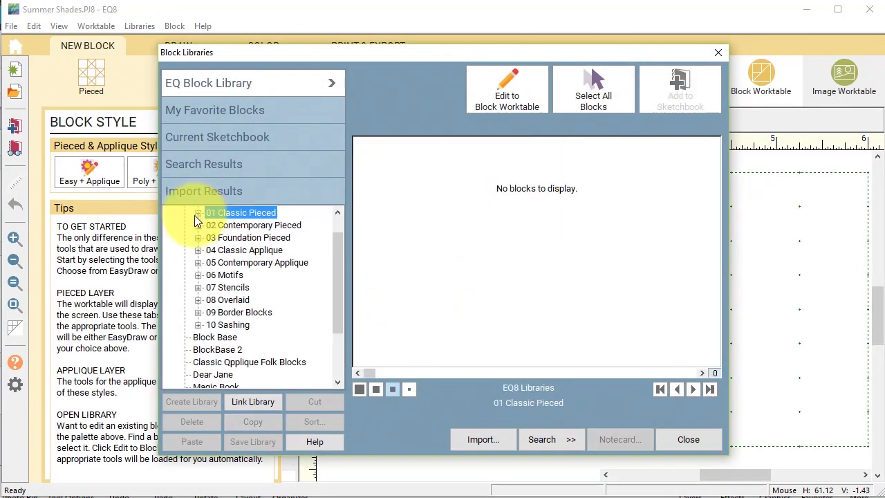
pyautogui.click(197, 263)
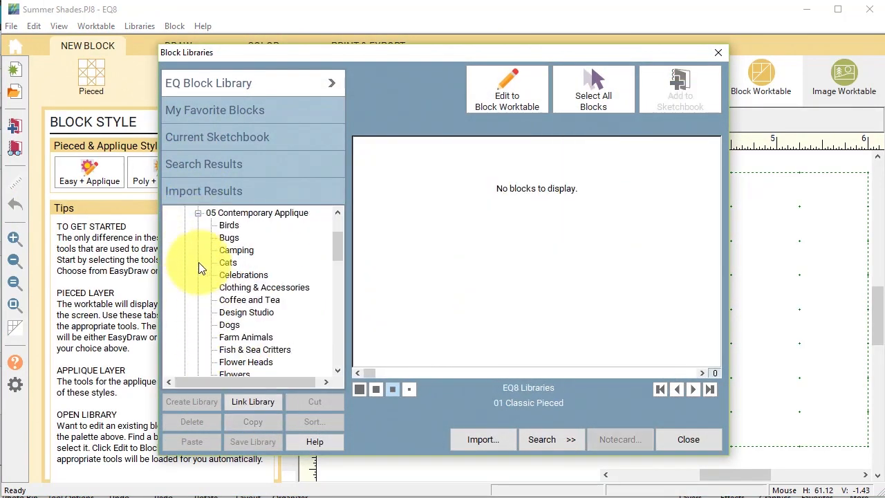
pyautogui.moveTo(339, 247); pyautogui.dragTo(348, 307)
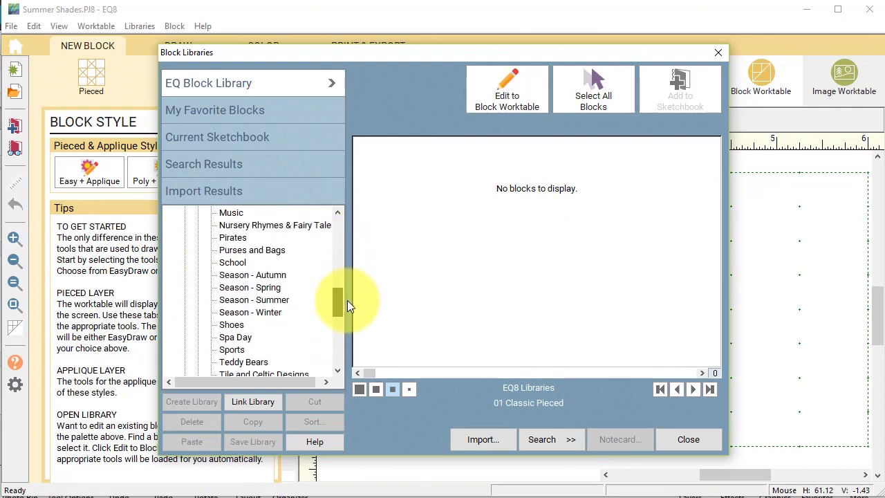
pyautogui.click(256, 300)
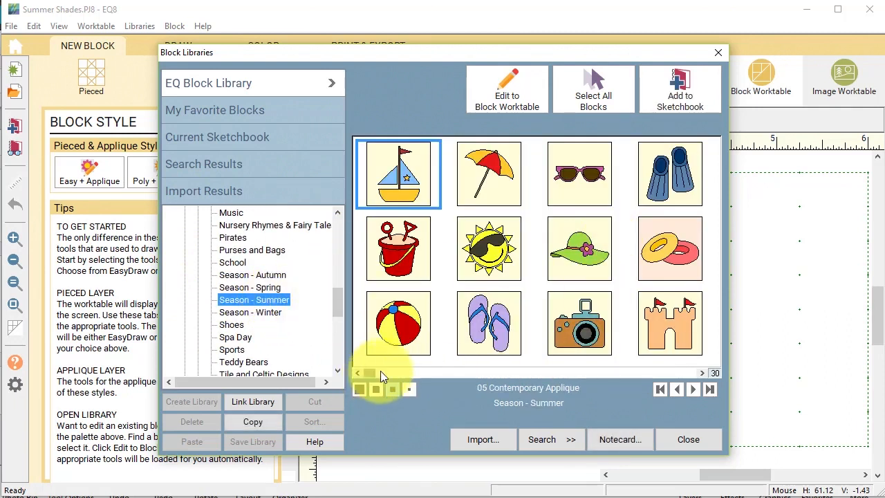
pyautogui.click(588, 183)
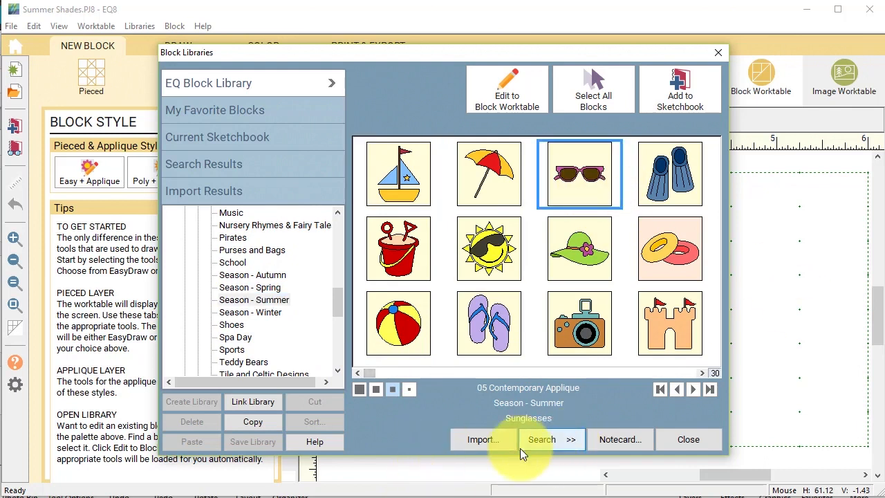
pyautogui.click(504, 84)
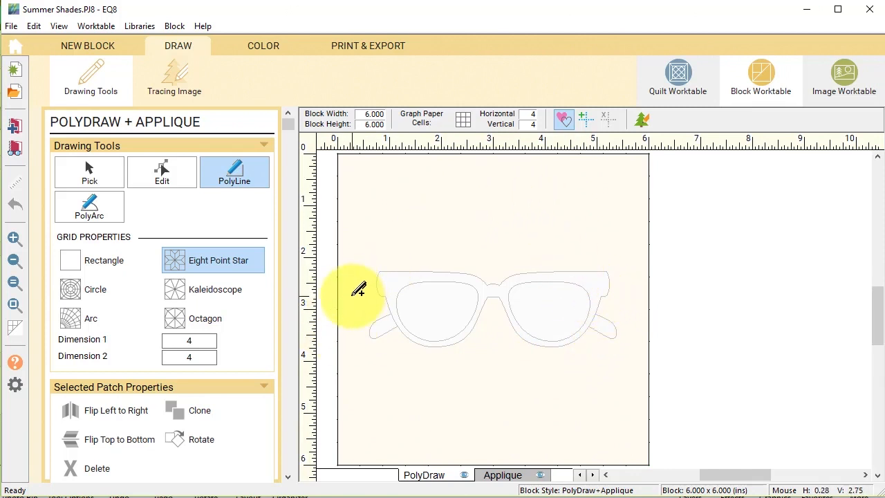
# Select all the sunglasses patches on the Applique layer and copy them
pyautogui.click(504, 477)
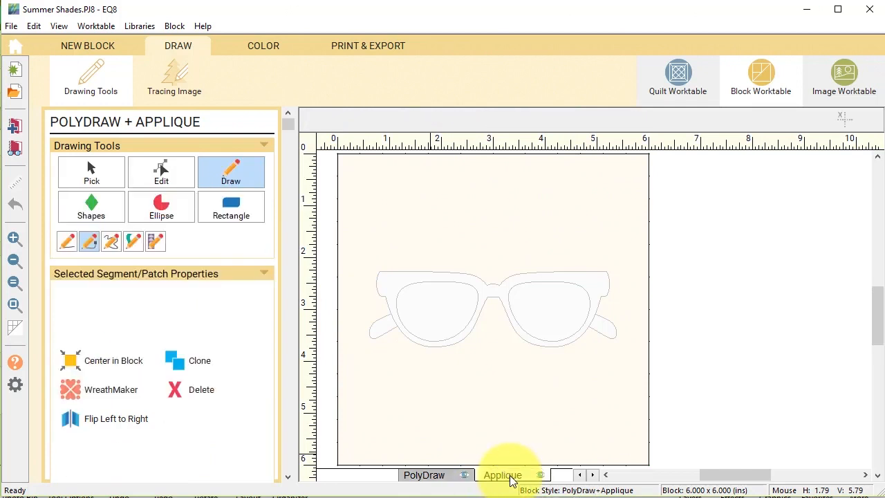
pyautogui.click(92, 174)
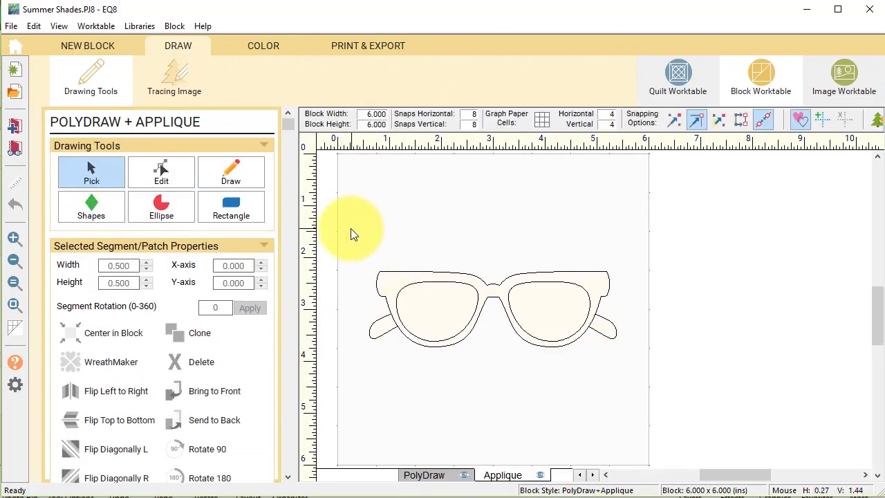
pyautogui.moveTo(347, 227)
pyautogui.mouseDown()
pyautogui.moveTo(467, 337)
pyautogui.moveTo(636, 374)
pyautogui.mouseUp()
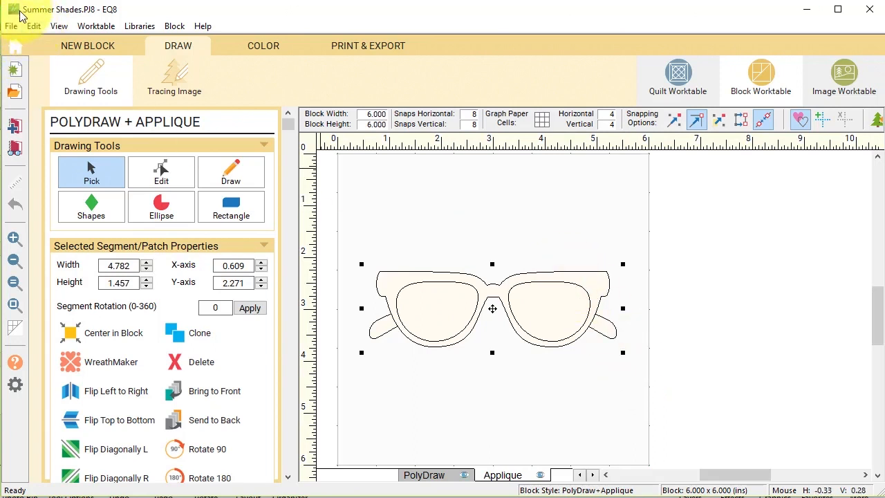
pyautogui.click(33, 27)
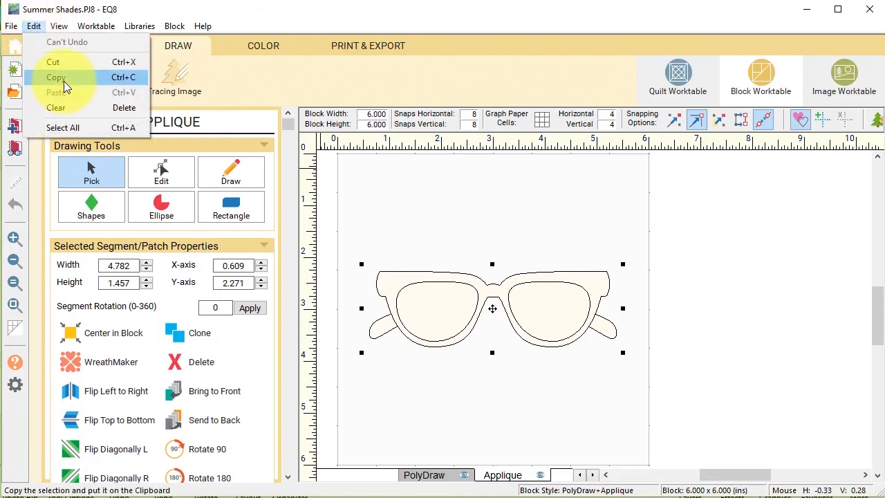
pyautogui.click(66, 86)
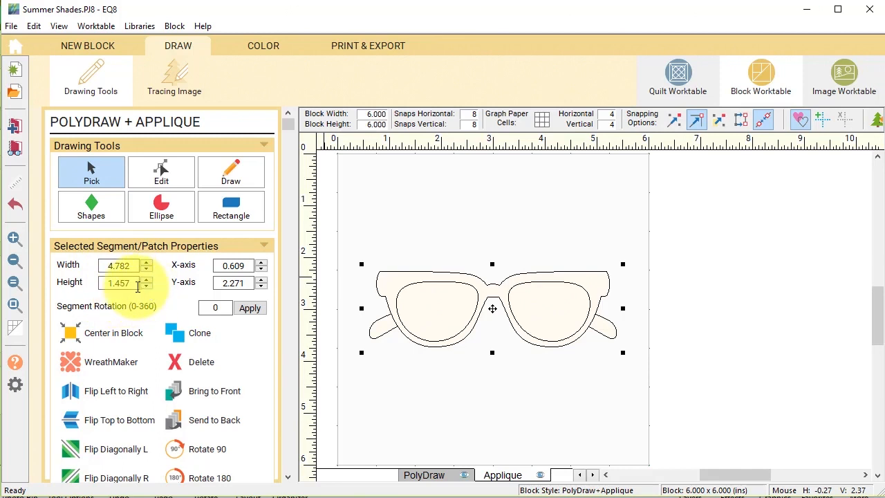
# Start a new Applique Motif and paste the copied sunglasses into it
pyautogui.click(93, 49)
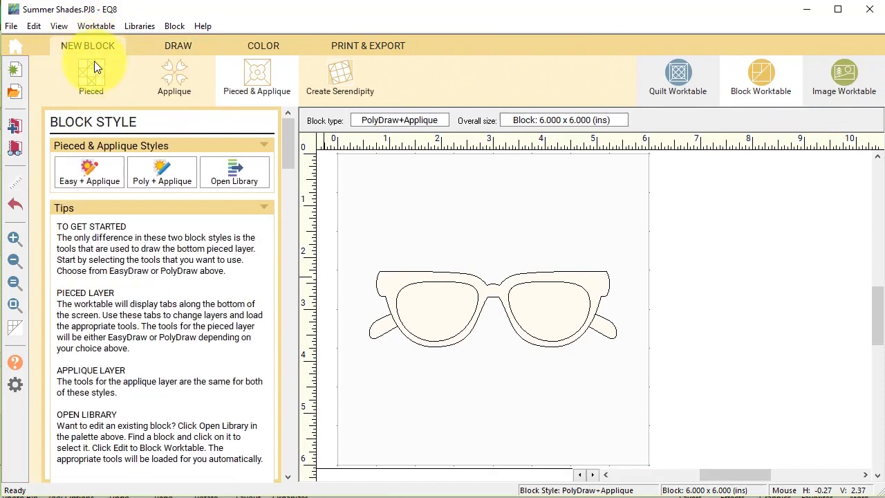
pyautogui.click(174, 77)
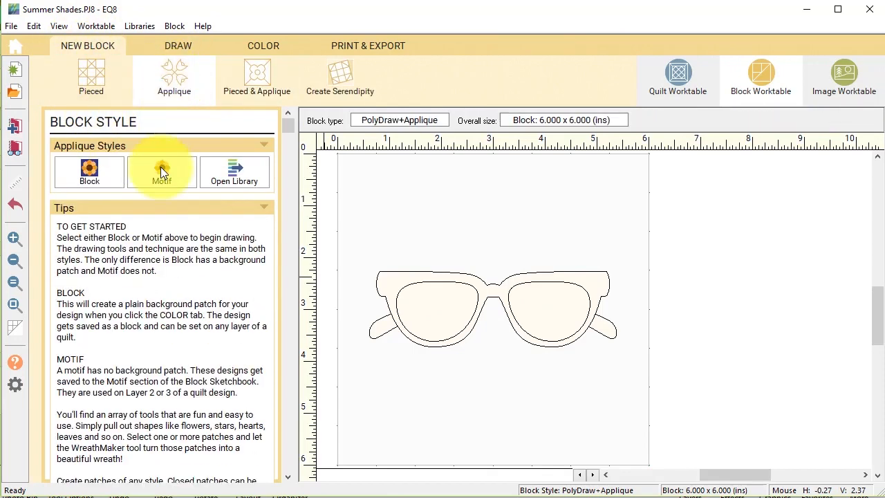
pyautogui.click(161, 169)
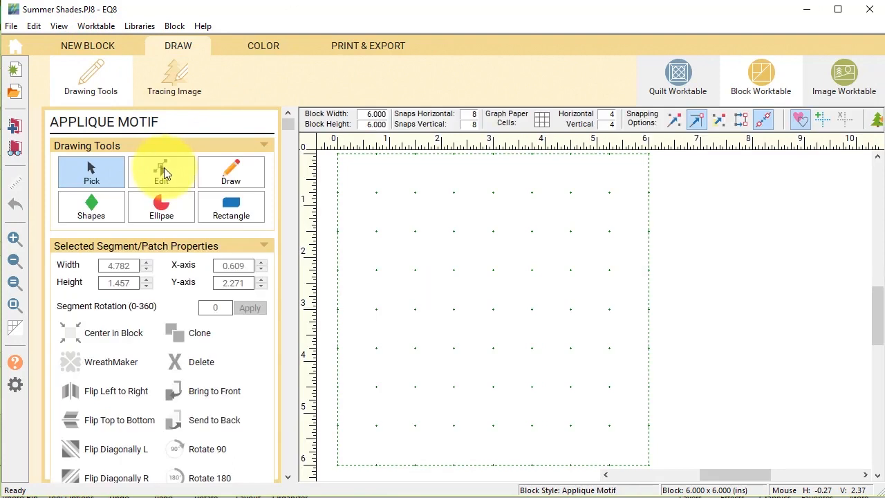
pyautogui.click(34, 27)
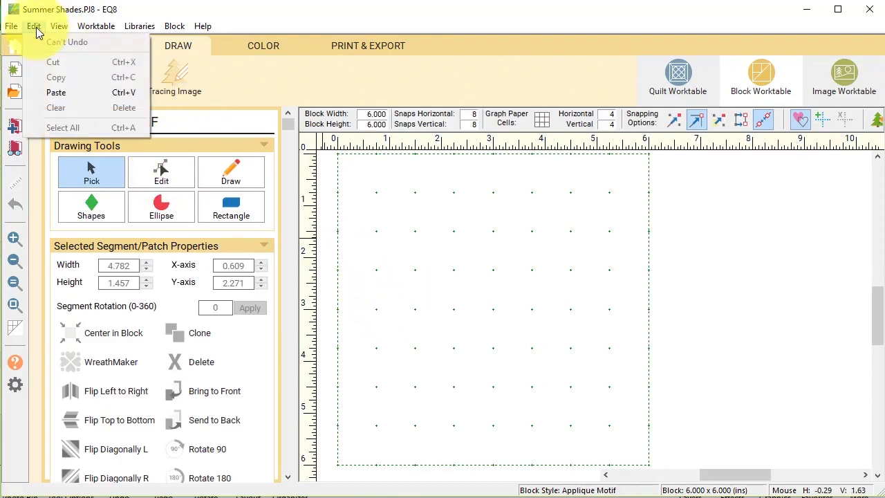
pyautogui.click(55, 92)
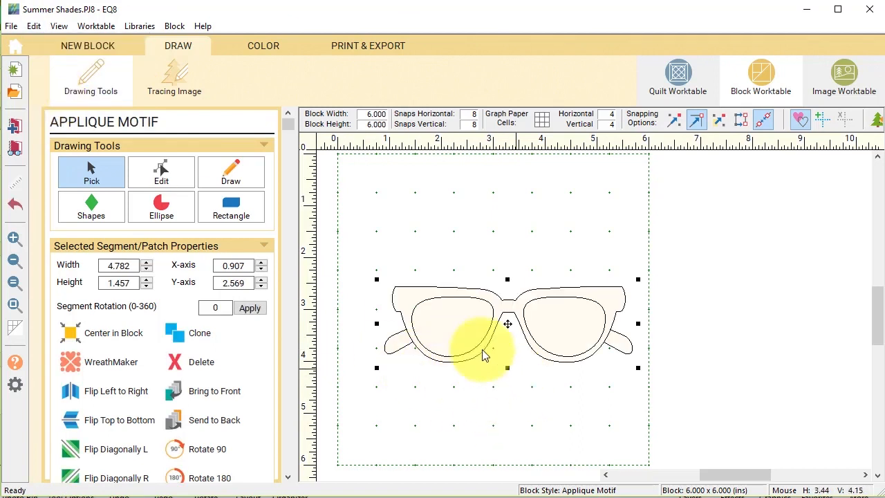
# Set the motif's block height to 3 inches
pyautogui.click(366, 125)
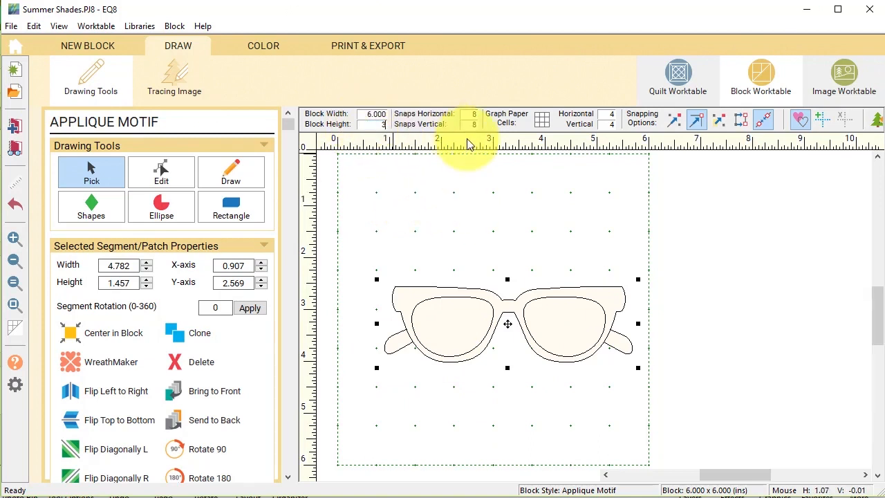
pyautogui.write('3')
pyautogui.press('Return')
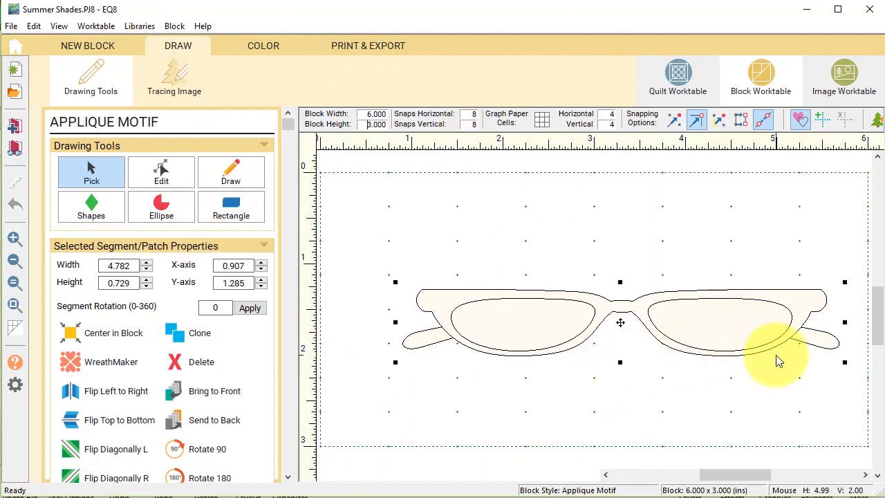
# Set the height of the selected sunglasses patches to 1.457 and center all of them in the block
pyautogui.click(114, 283)
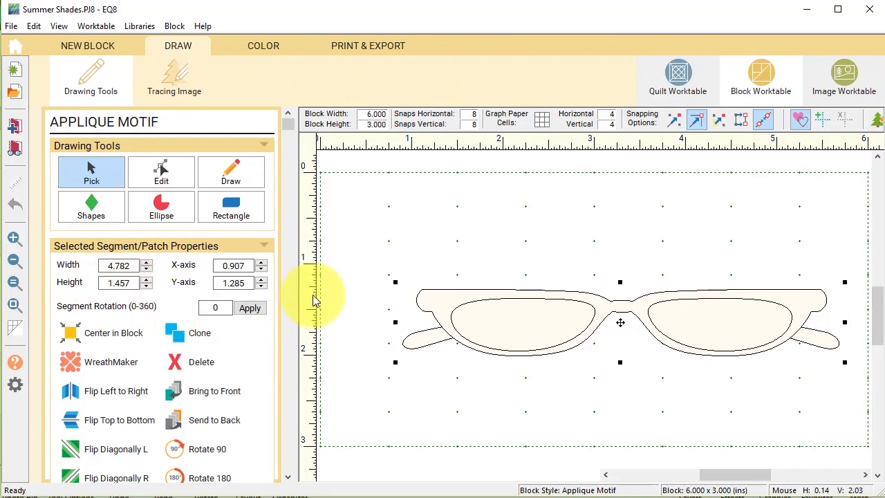
pyautogui.click(415, 391)
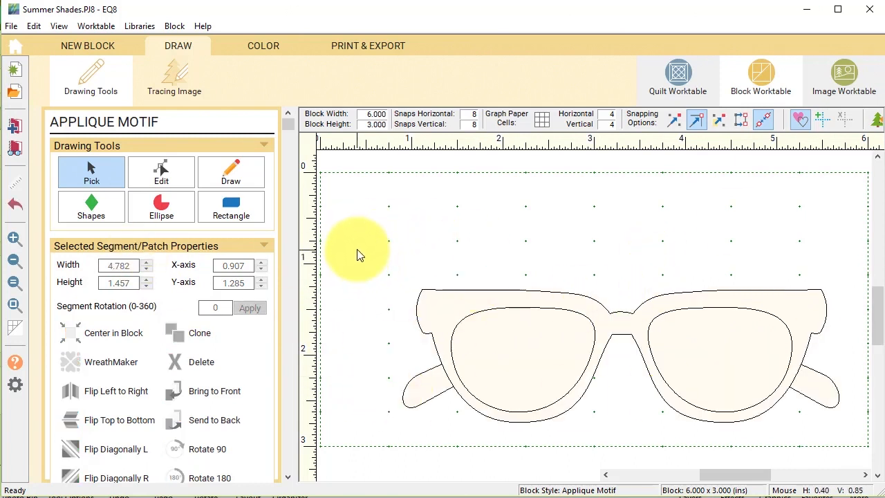
pyautogui.moveTo(356, 254); pyautogui.dragTo(868, 457)
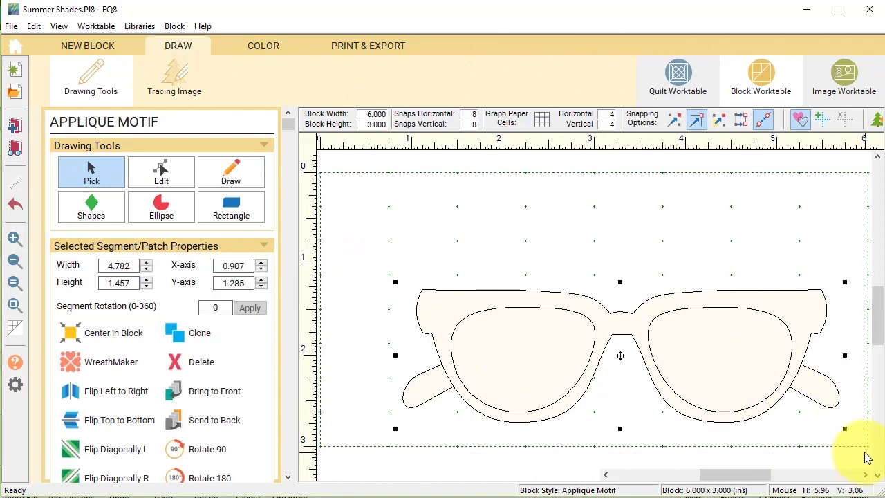
pyautogui.click(133, 335)
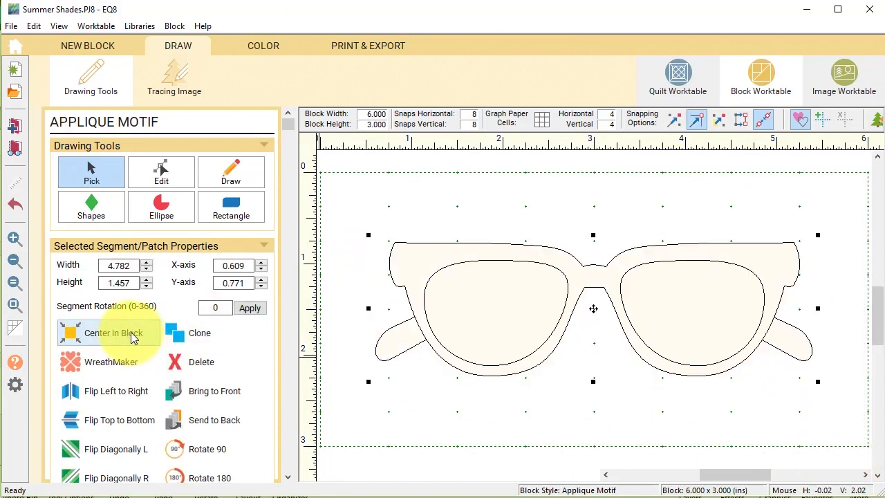
# Paint the sunglasses' frame and both temple arms with the pink and white dotted-stripe Mermaid Wishes fabric
pyautogui.click(270, 46)
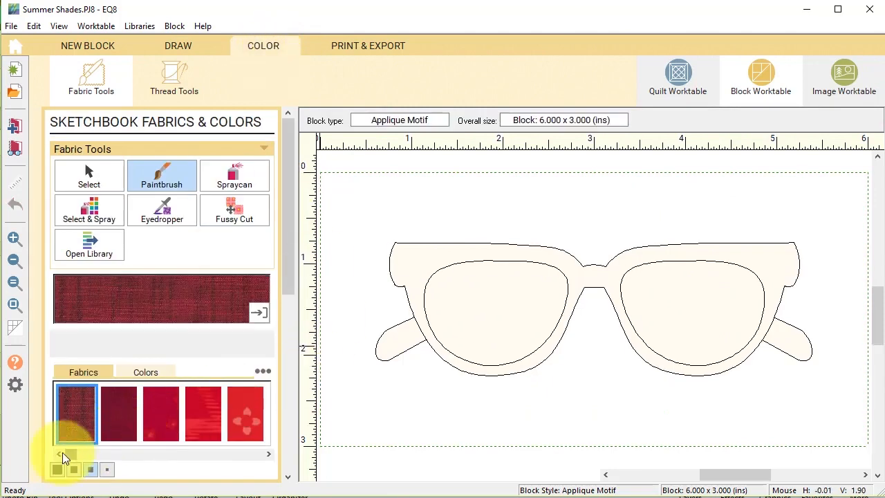
pyautogui.moveTo(69, 455)
pyautogui.mouseDown()
pyautogui.moveTo(267, 451)
pyautogui.moveTo(223, 455)
pyautogui.mouseUp()
pyautogui.click(201, 413)
pyautogui.click(408, 258)
pyautogui.click(390, 354)
pyautogui.click(788, 339)
# Paint both sunglasses lenses with the dark gray woven-texture fabric
pyautogui.click(119, 413)
pyautogui.click(497, 313)
pyautogui.click(723, 287)
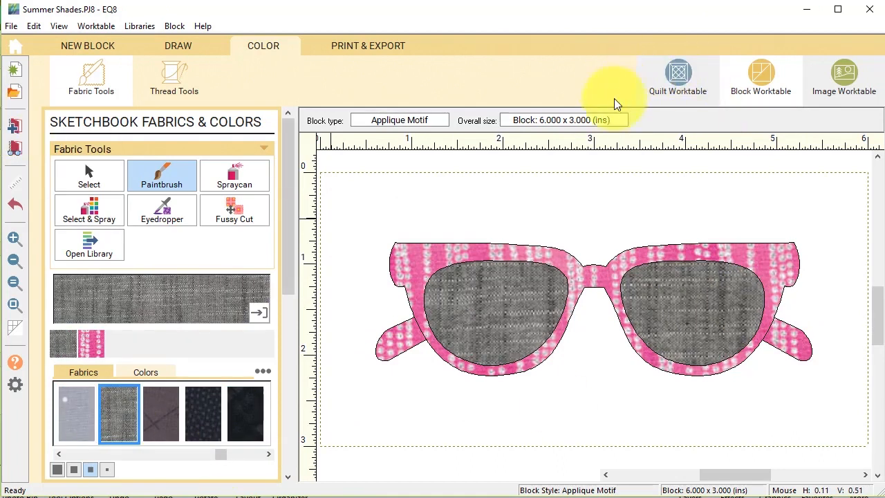
# Start a horizontal-layout quilt on the Quilt Worktable with one block across and one block down
pyautogui.click(677, 79)
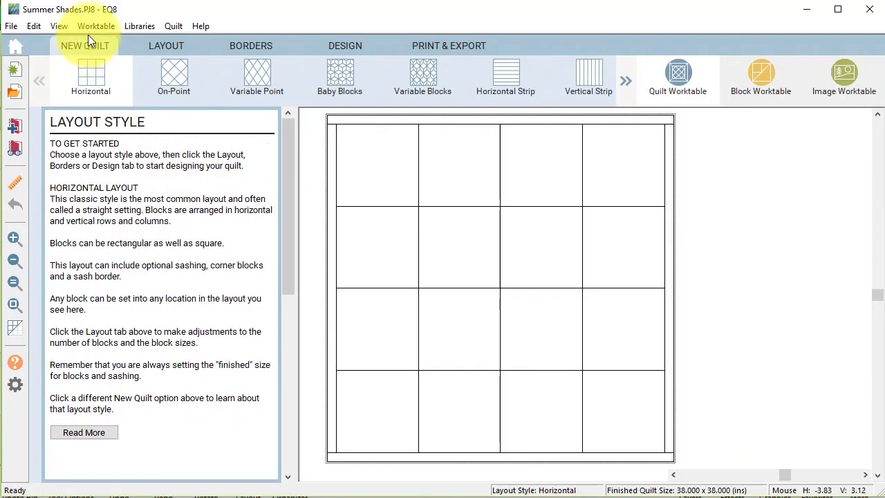
pyautogui.click(92, 77)
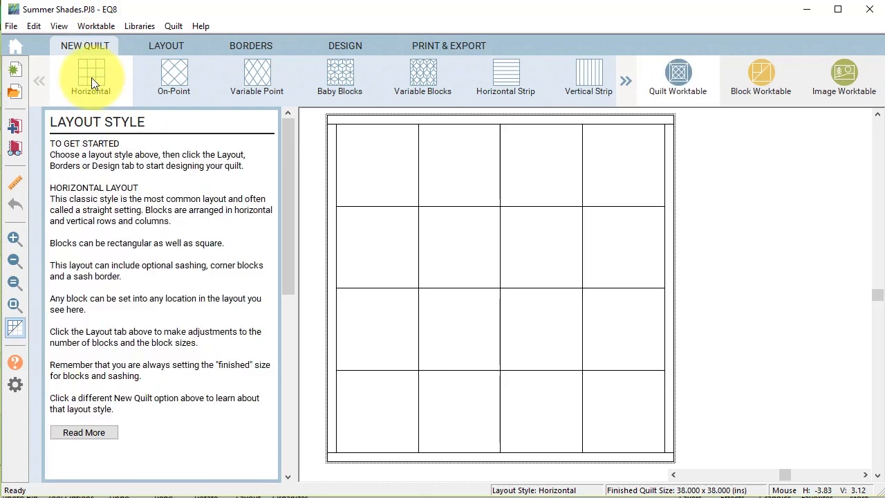
pyautogui.click(172, 41)
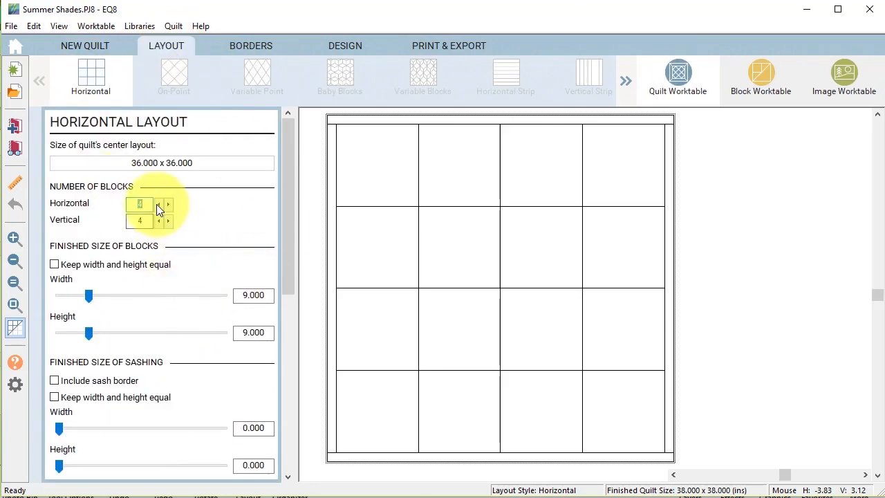
pyautogui.click(159, 206)
pyautogui.click(159, 205)
pyautogui.click(159, 206)
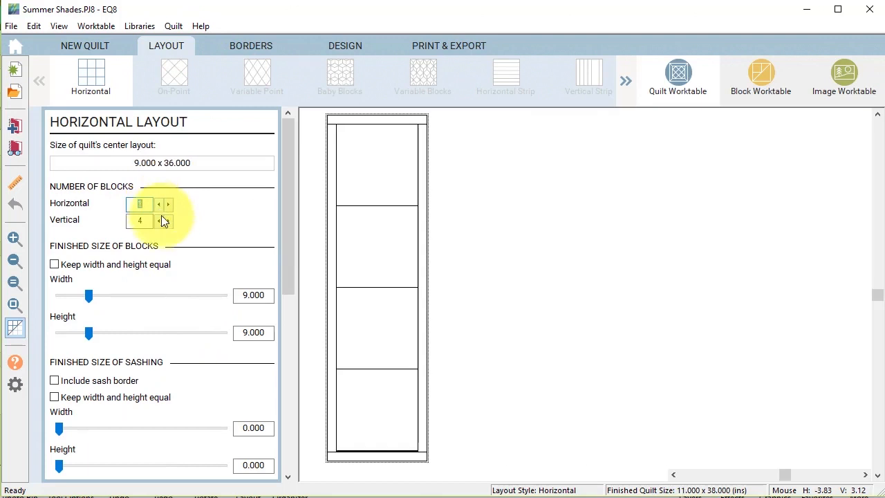
pyautogui.tripleClick(159, 220)
# Set the finished size of the quilt's single block to 16 inches wide and 16 inches high
pyautogui.doubleClick(242, 294)
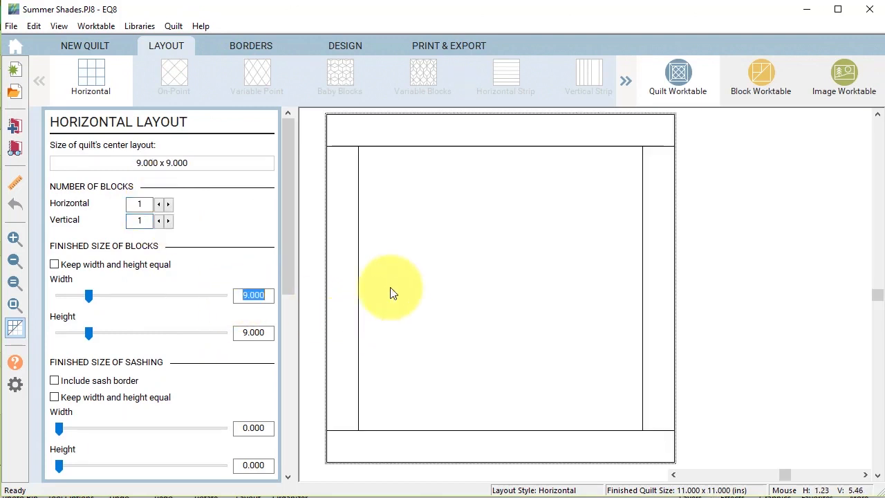
pyautogui.write('16')
pyautogui.press('Tab')
pyautogui.write('16')
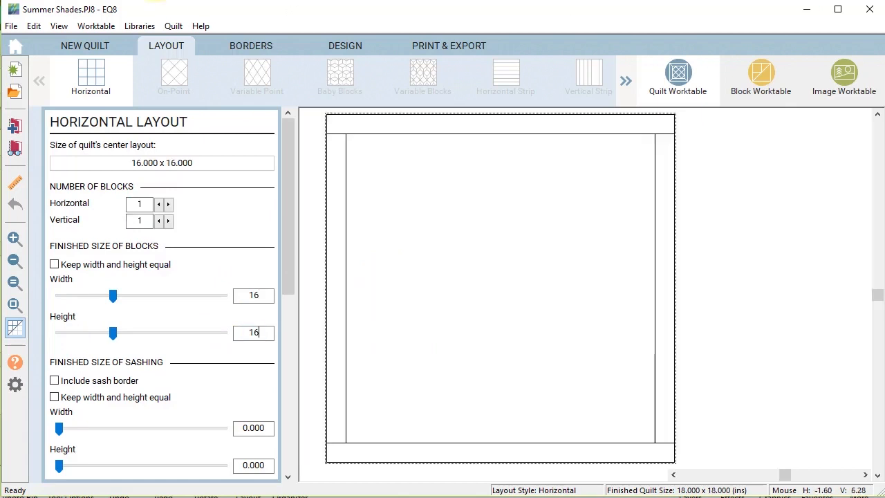
# Reduce the first Long Horizontal border to 0.500 inch on all four sides
pyautogui.click(240, 42)
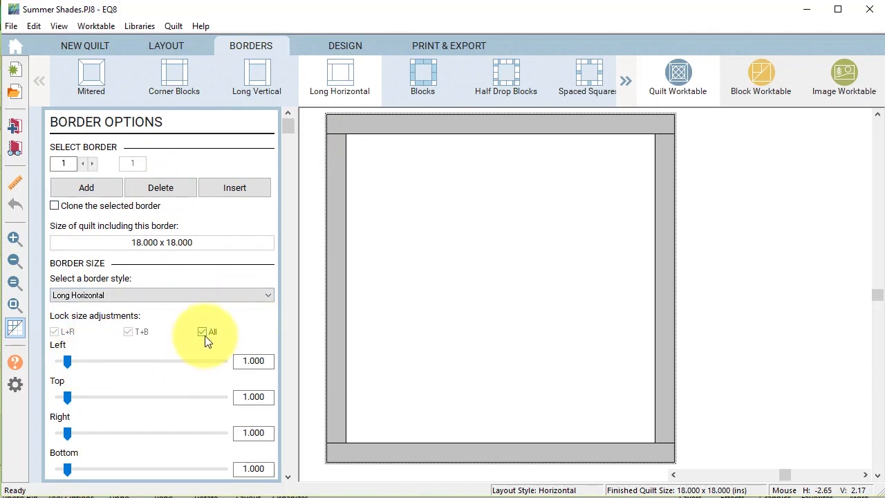
pyautogui.click(60, 361)
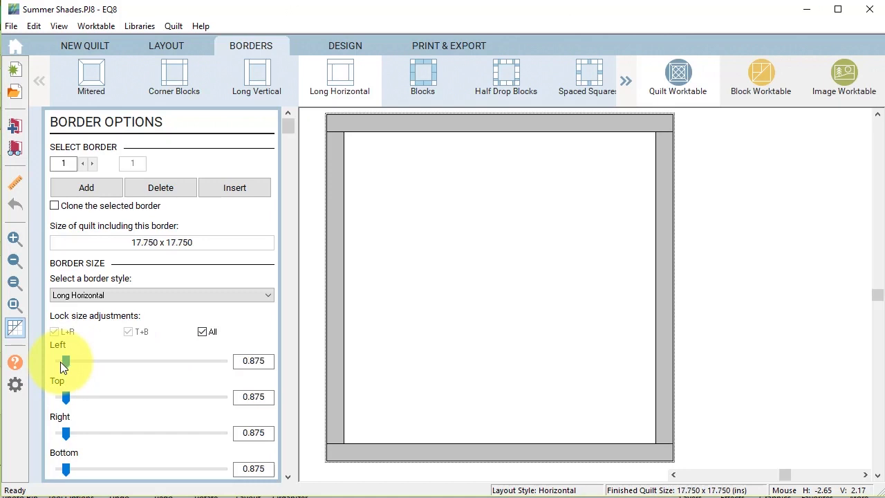
pyautogui.click(60, 362)
pyautogui.click(60, 362)
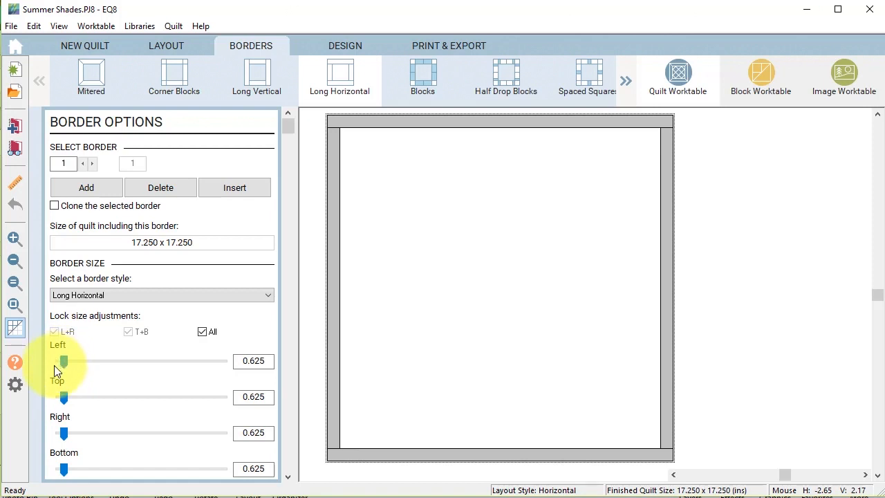
pyautogui.click(64, 361)
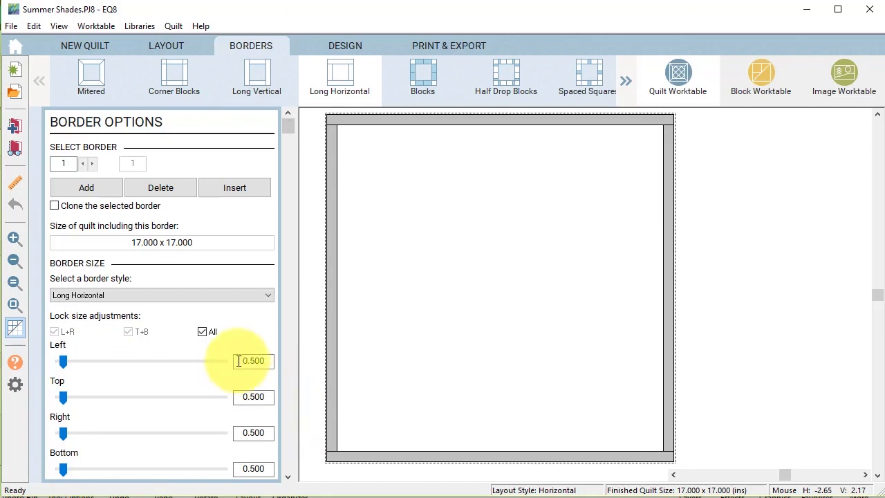
# Add a second border 3.000 inches wide and a third border 0.250 inch wide on all sides
pyautogui.click(86, 188)
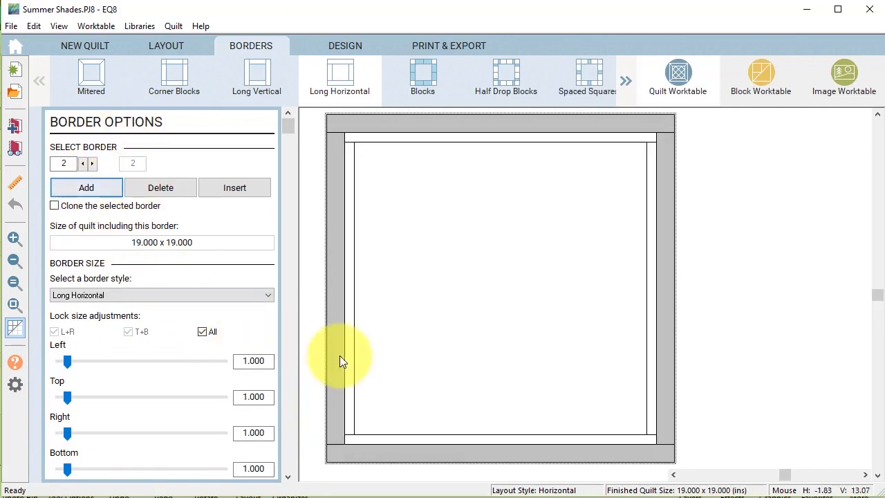
pyautogui.moveTo(239, 362); pyautogui.dragTo(288, 361)
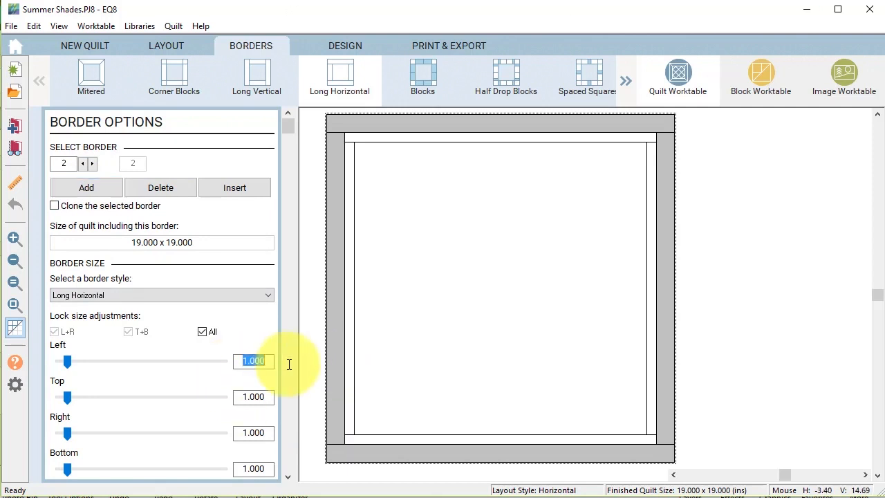
pyautogui.write('3')
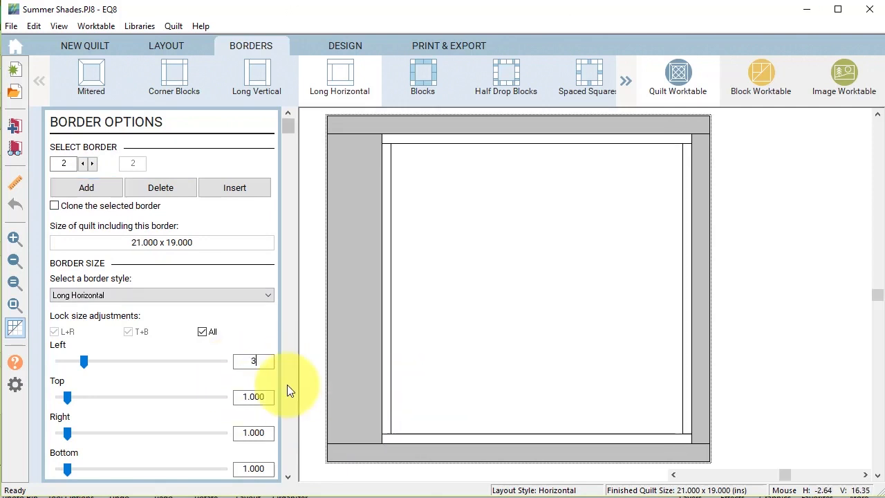
pyautogui.click(83, 363)
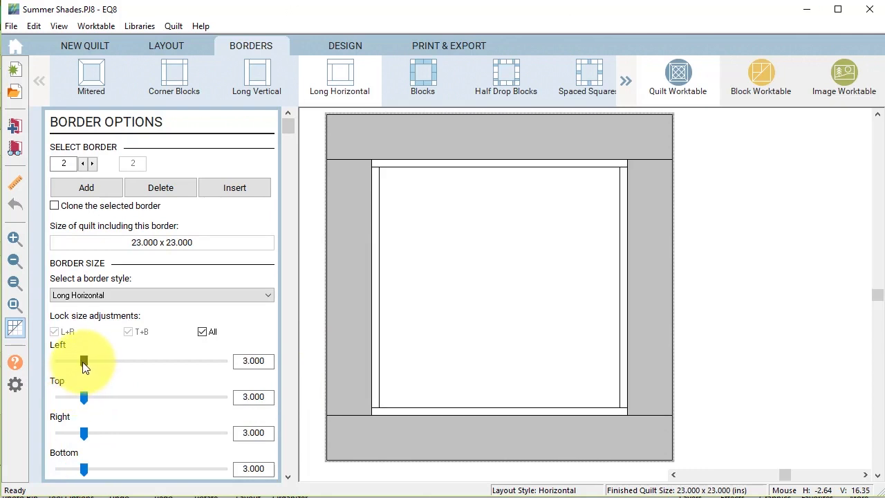
pyautogui.click(86, 188)
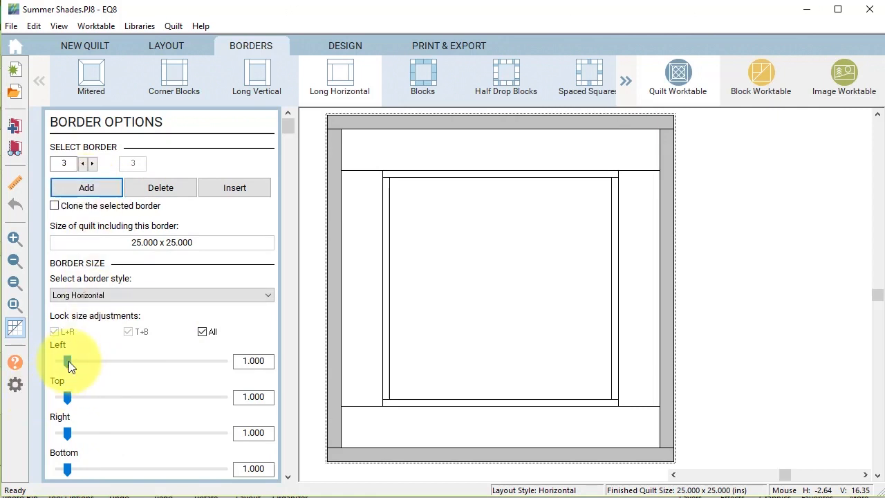
pyautogui.moveTo(65, 361); pyautogui.dragTo(83, 361)
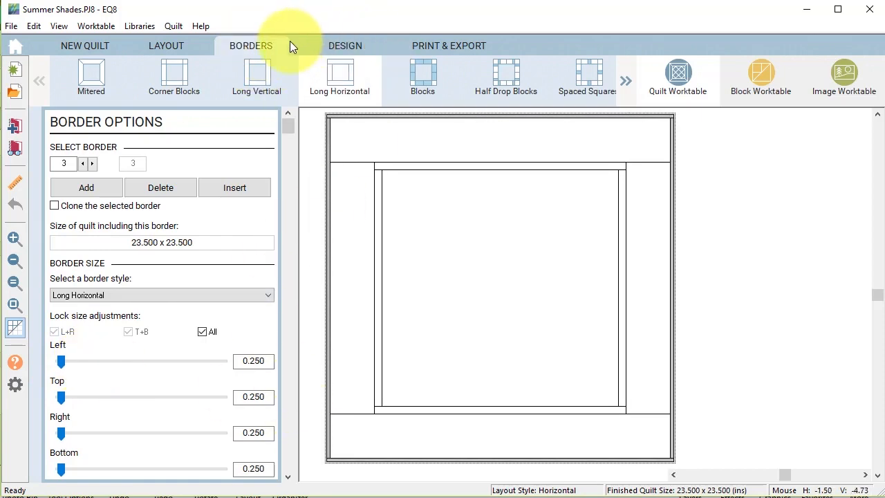
# Paint the center block with the white dotted-stripe fabric and the inner border with the pink dotted-stripe fabric
pyautogui.click(338, 47)
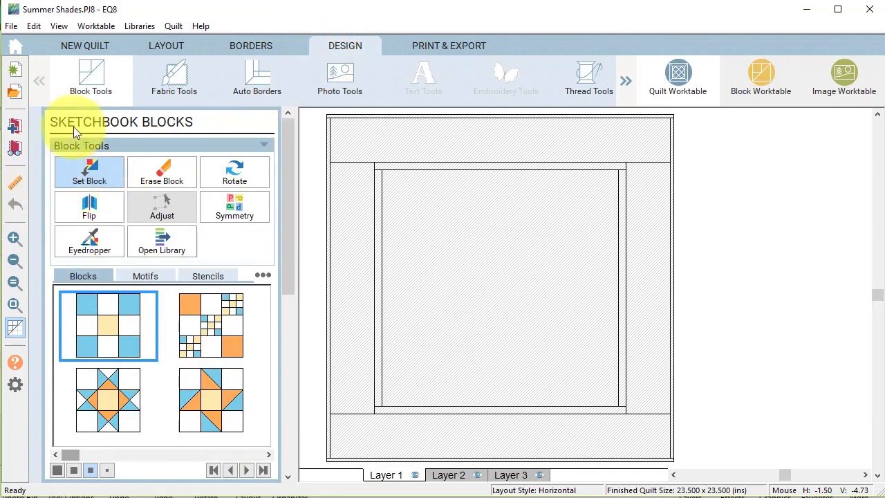
pyautogui.click(178, 73)
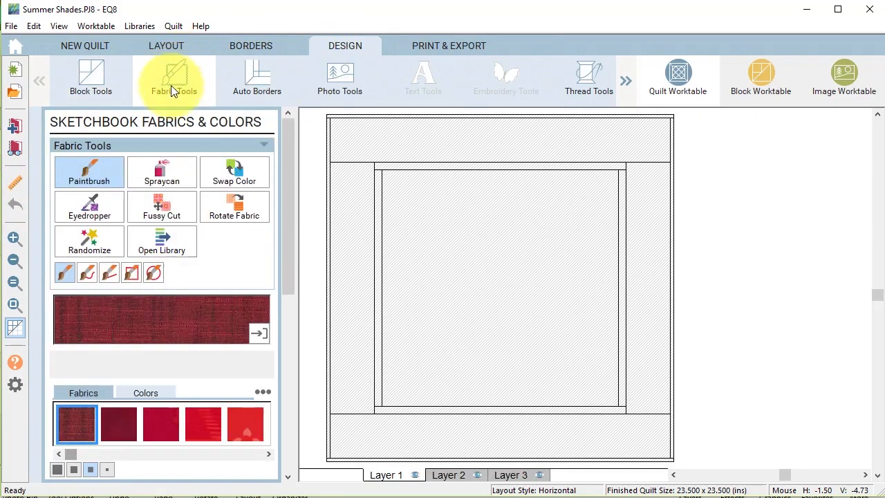
pyautogui.moveTo(69, 453); pyautogui.dragTo(274, 462)
pyautogui.click(162, 423)
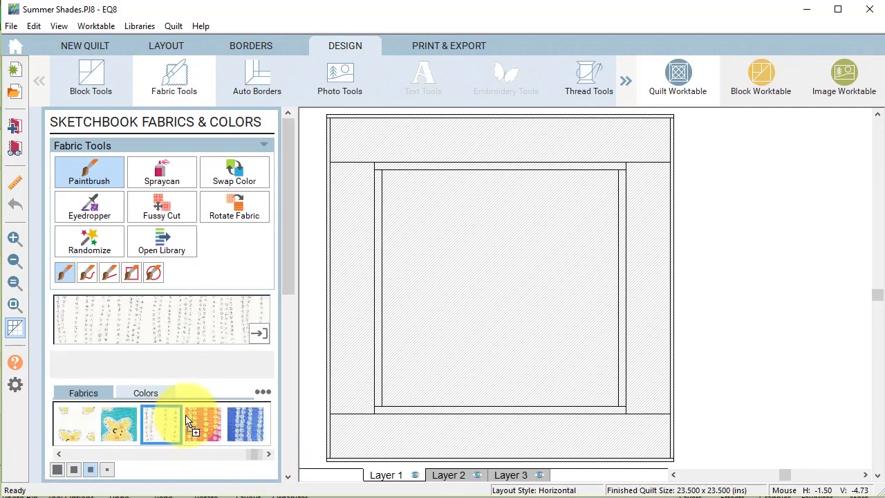
pyautogui.click(468, 283)
pyautogui.click(203, 421)
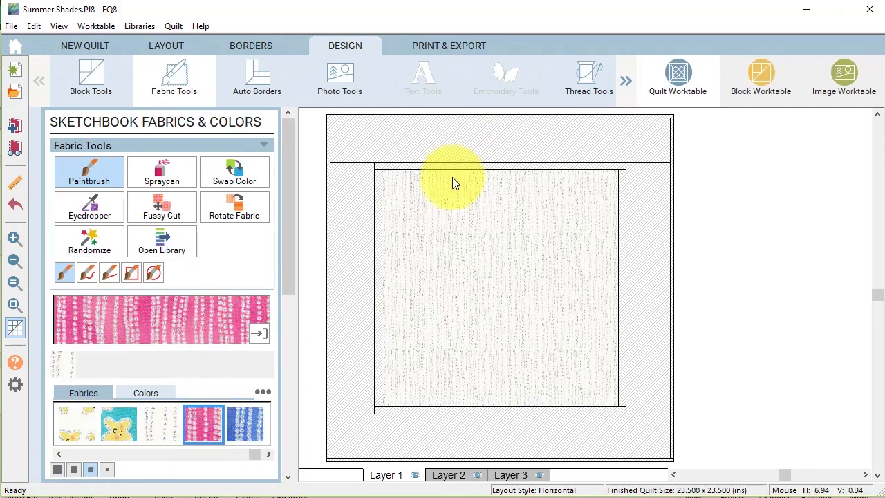
pyautogui.click(466, 166)
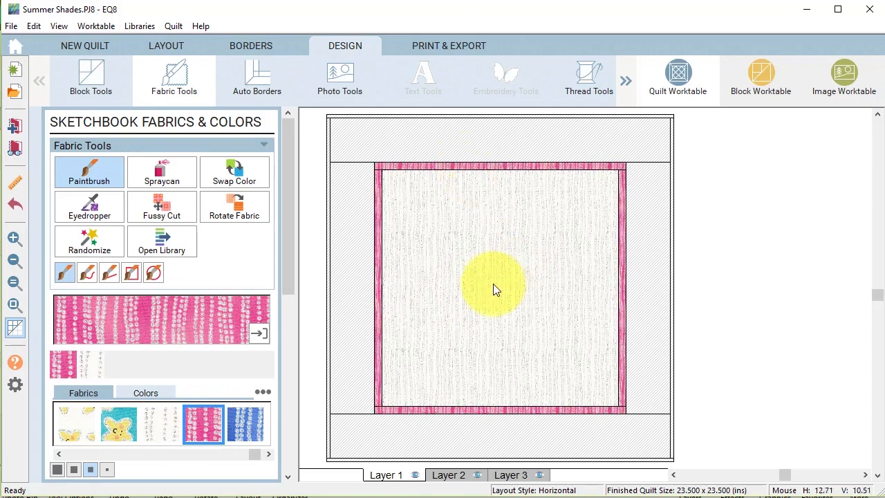
# Paint the wide middle border with the colorful fish print and the outer border with the blue dotted-stripe fabric
pyautogui.moveTo(254, 455)
pyautogui.mouseDown()
pyautogui.moveTo(234, 452)
pyautogui.moveTo(256, 453)
pyautogui.mouseUp()
pyautogui.click(522, 146)
pyautogui.click(249, 421)
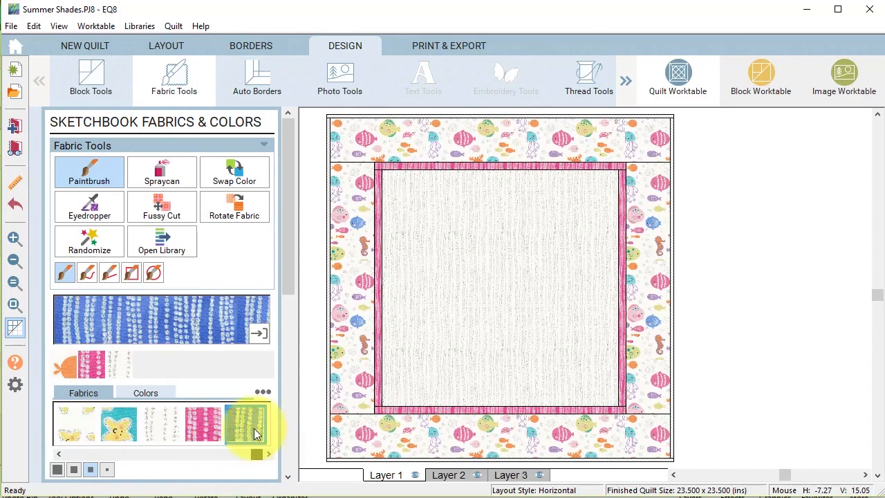
pyautogui.click(582, 116)
# Rotate the fabric 90 degrees on the left and right strips of all three borders using the Simple option
pyautogui.click(227, 217)
pyautogui.click(623, 288)
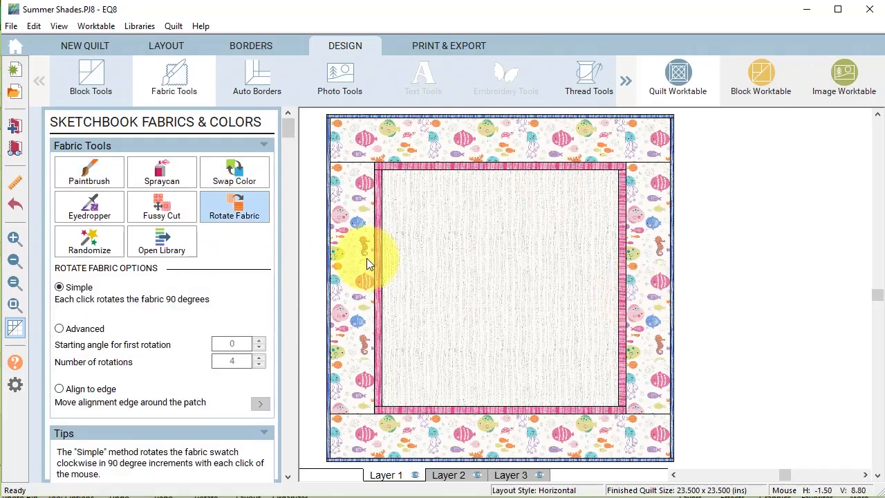
pyautogui.click(378, 259)
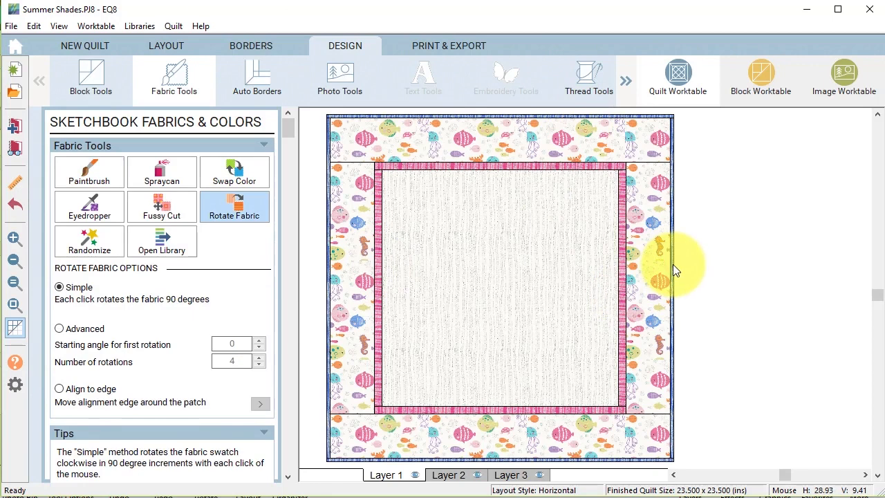
pyautogui.click(330, 269)
pyautogui.click(636, 298)
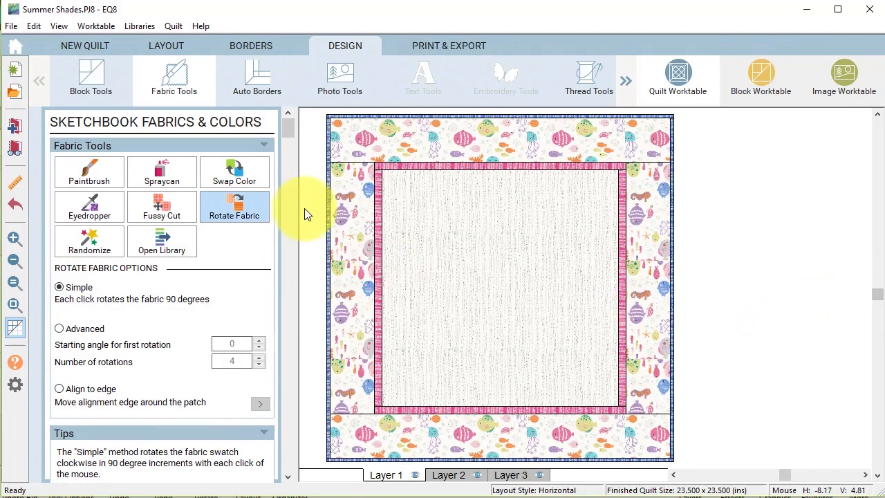
# Place the sunglasses motif on Layer 2 over the quilt's center block at 6 x 3 inches
pyautogui.click(459, 477)
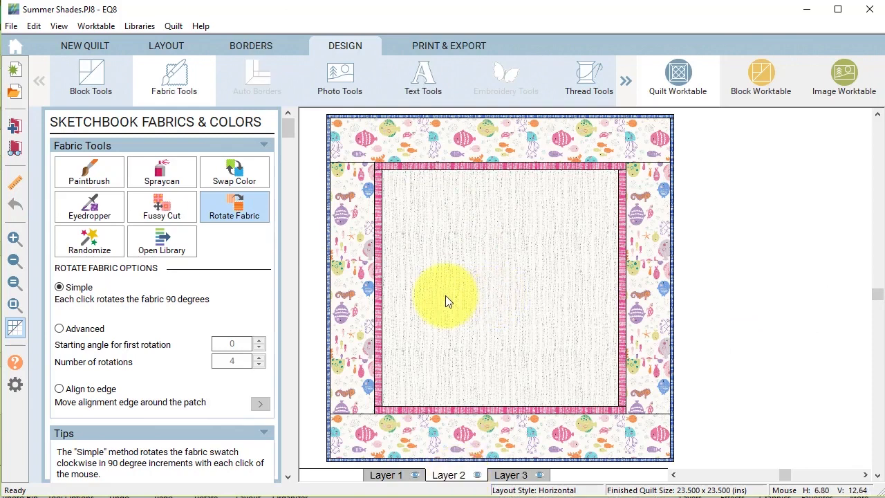
pyautogui.click(93, 73)
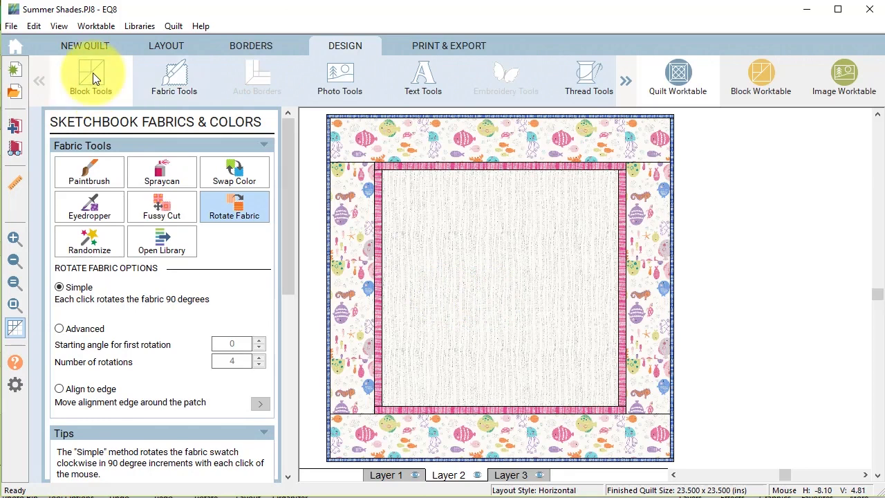
pyautogui.click(96, 174)
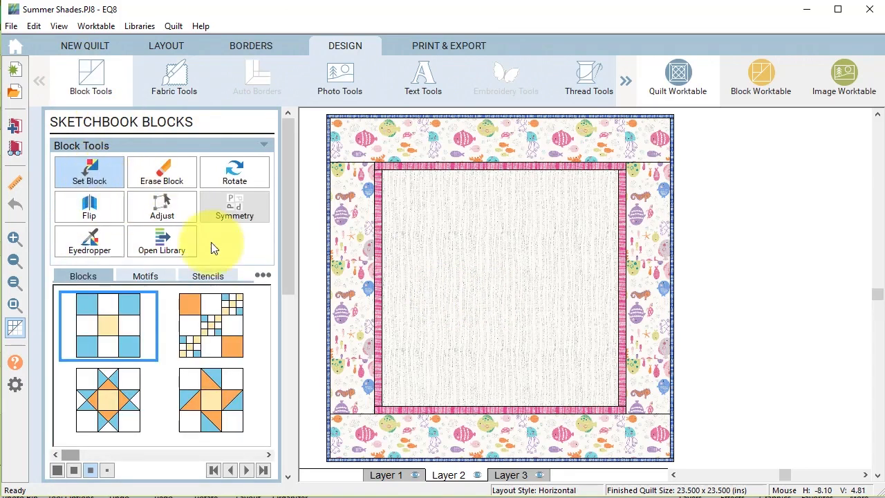
pyautogui.click(149, 277)
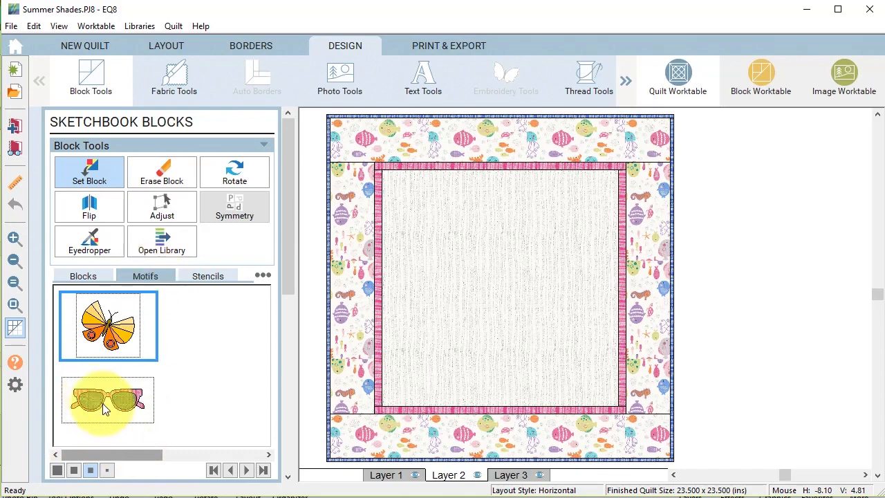
pyautogui.moveTo(94, 405); pyautogui.dragTo(433, 232)
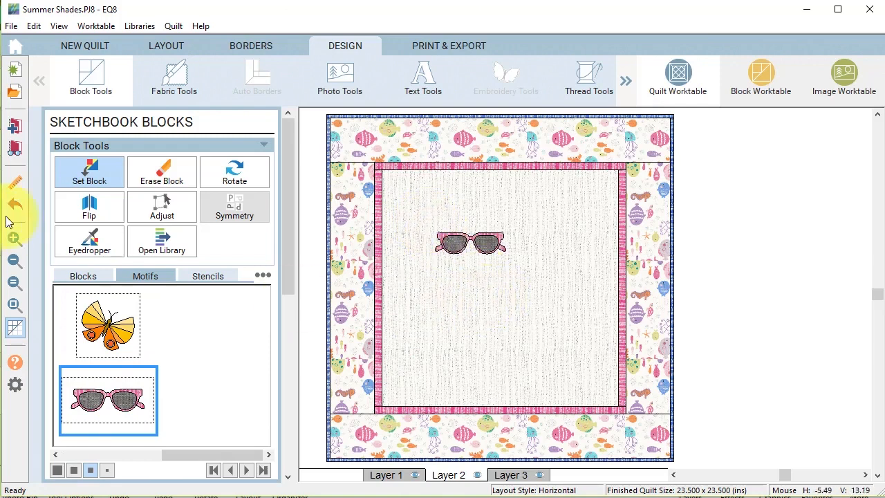
# Rotate the sunglasses motif to about -25 degrees and move it near the center block's upper-left corner
pyautogui.click(159, 204)
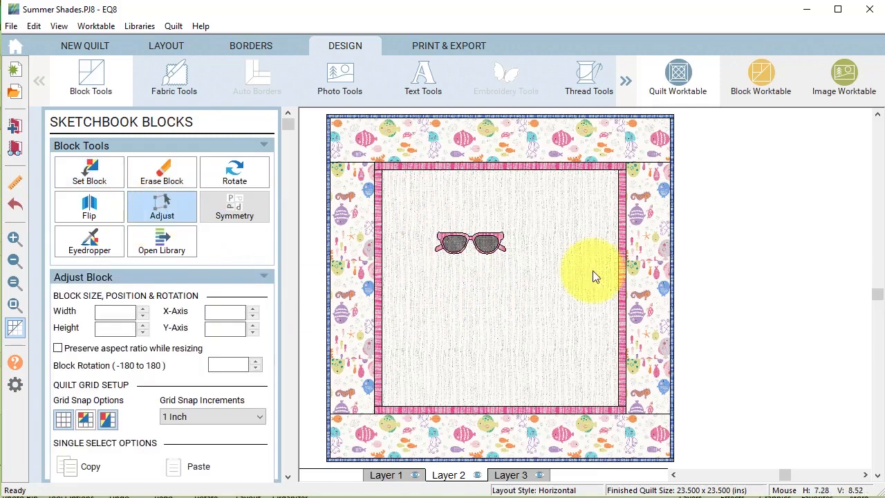
pyautogui.click(470, 242)
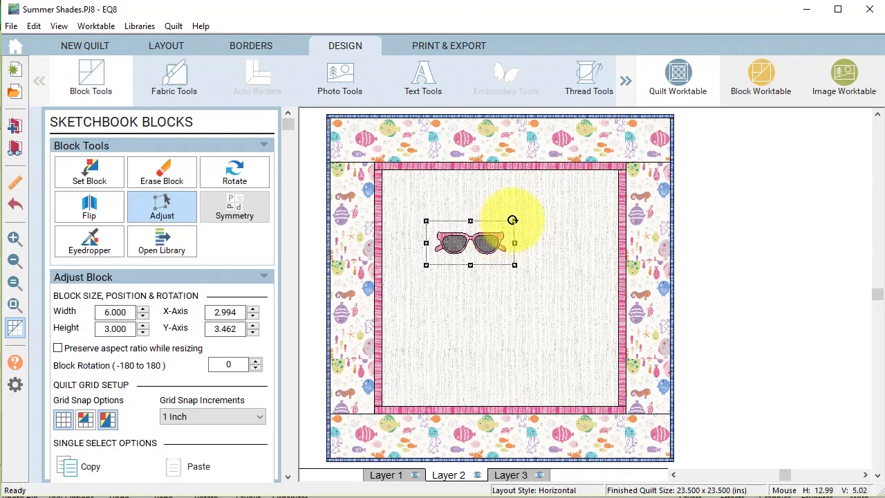
pyautogui.moveTo(512, 220); pyautogui.dragTo(498, 211)
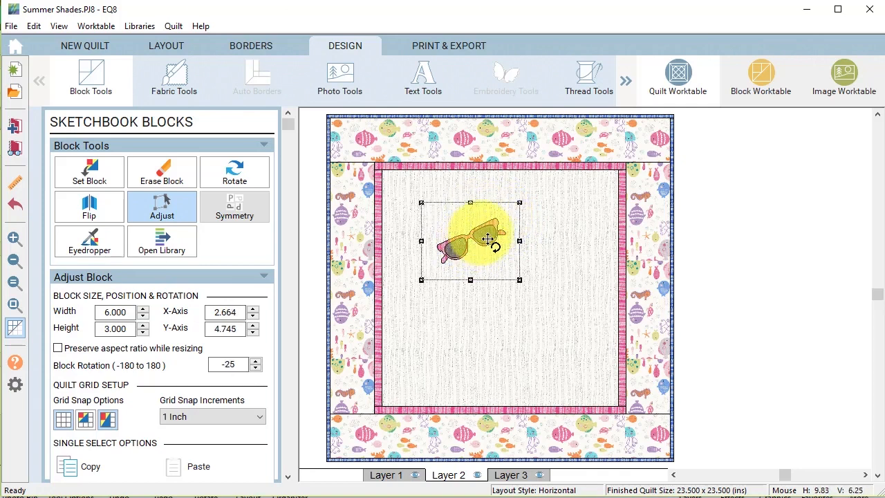
pyautogui.moveTo(488, 238); pyautogui.dragTo(459, 216)
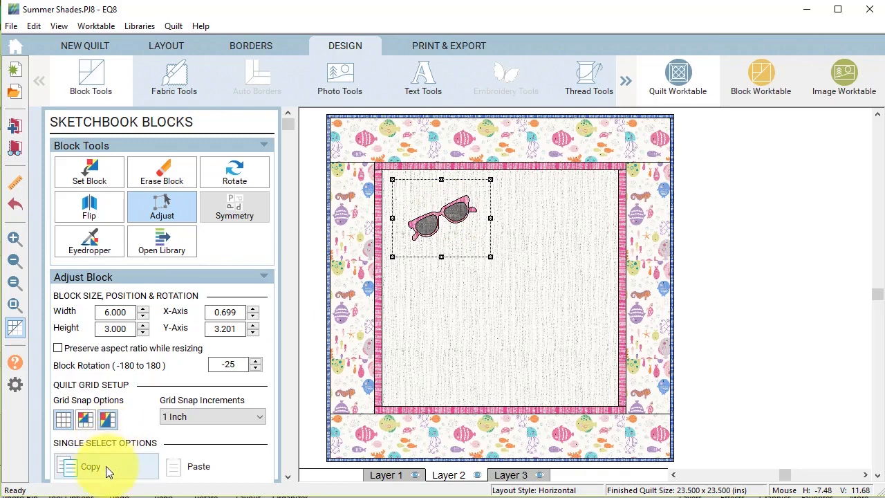
# Copy the tilted sunglasses motif, paste six copies, and spread them across the quilt's center block
pyautogui.click(153, 465)
pyautogui.click(193, 466)
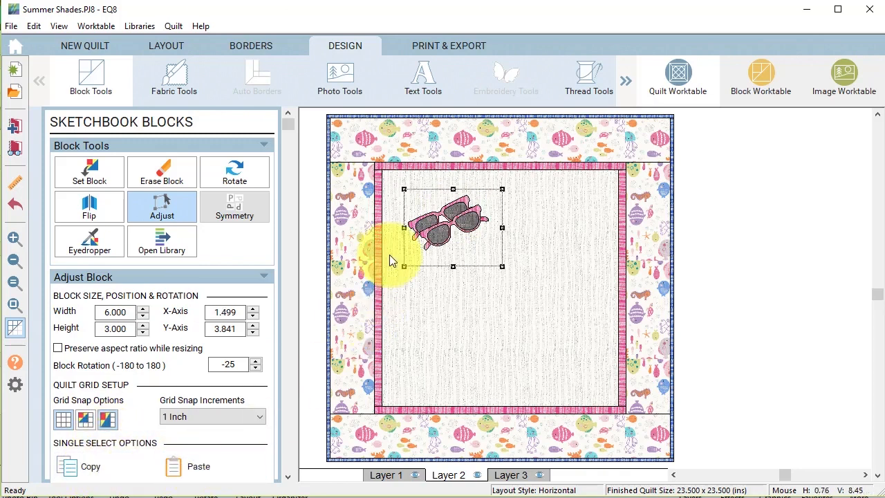
pyautogui.moveTo(464, 221); pyautogui.dragTo(445, 348)
pyautogui.click(193, 467)
pyautogui.click(194, 466)
pyautogui.click(221, 462)
pyautogui.click(217, 459)
pyautogui.moveTo(501, 283); pyautogui.dragTo(549, 357)
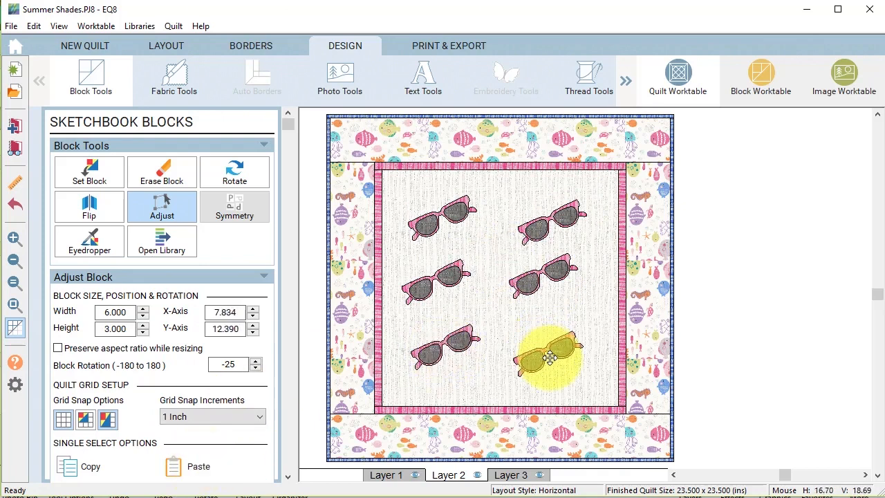
pyautogui.click(182, 466)
pyautogui.moveTo(504, 270); pyautogui.dragTo(522, 191)
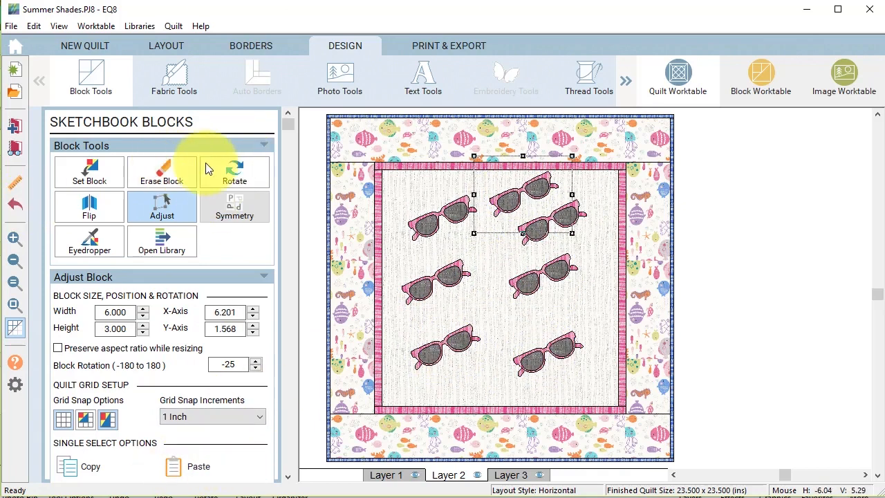
# Sample a solid pink from the upper-left sunglasses' frame fabric into the sketchbook colors and paint that pair's temple arms with it
pyautogui.click(14, 239)
pyautogui.moveTo(361, 172); pyautogui.dragTo(515, 260)
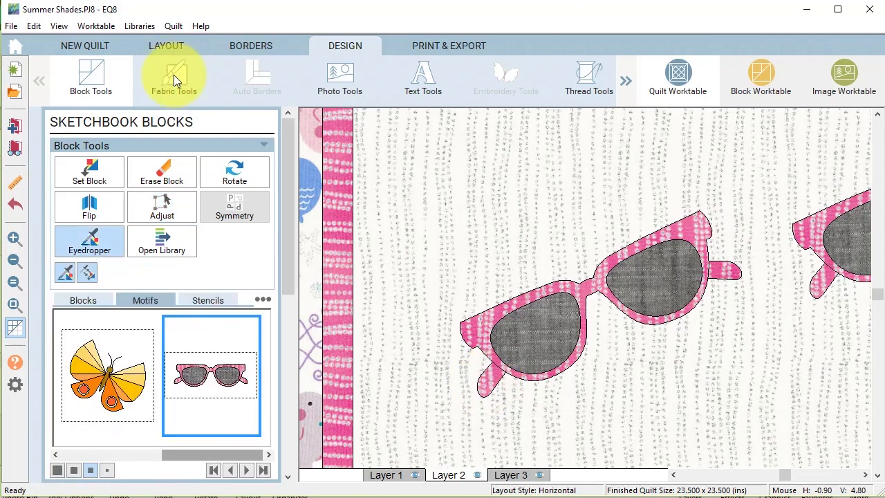
pyautogui.click(173, 74)
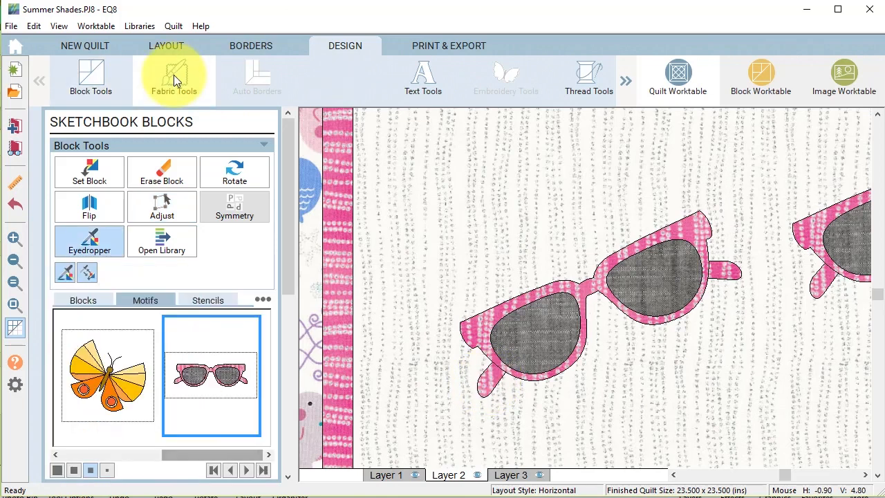
pyautogui.click(84, 205)
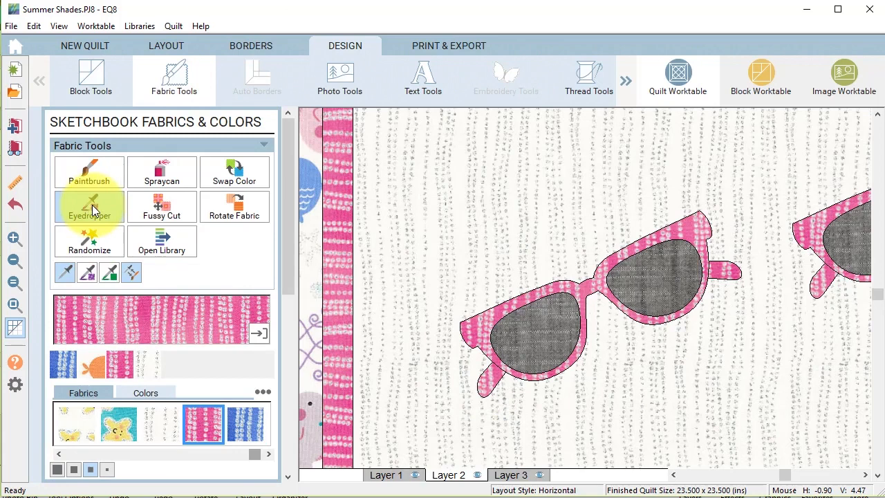
pyautogui.click(108, 274)
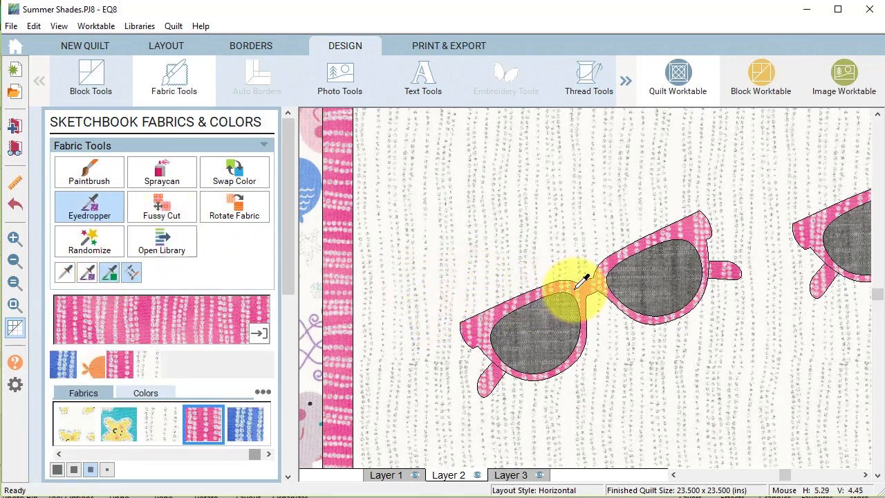
pyautogui.click(562, 284)
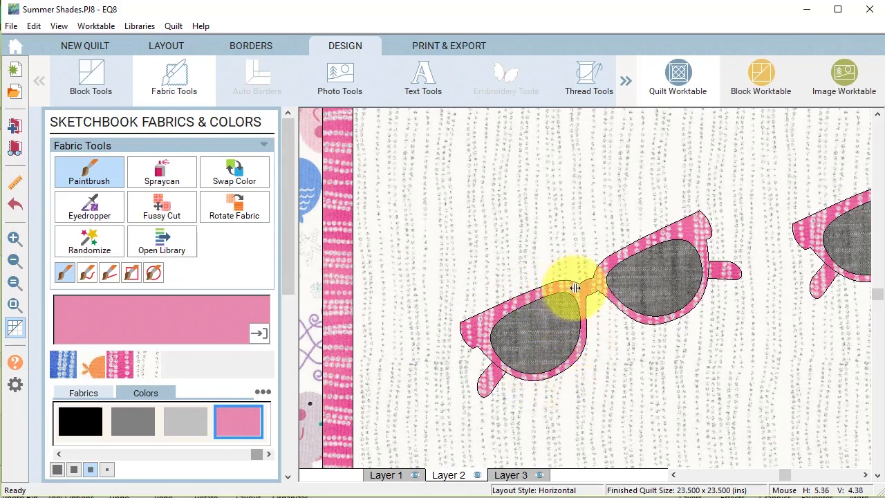
pyautogui.click(239, 419)
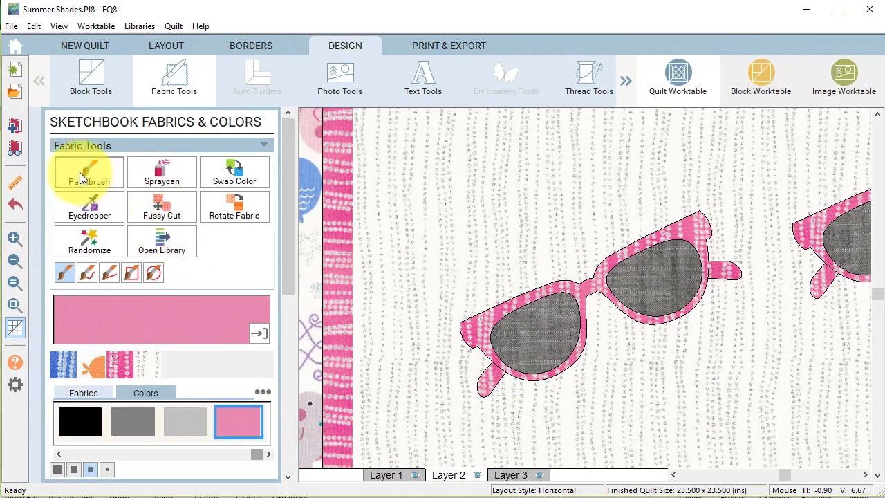
pyautogui.click(493, 376)
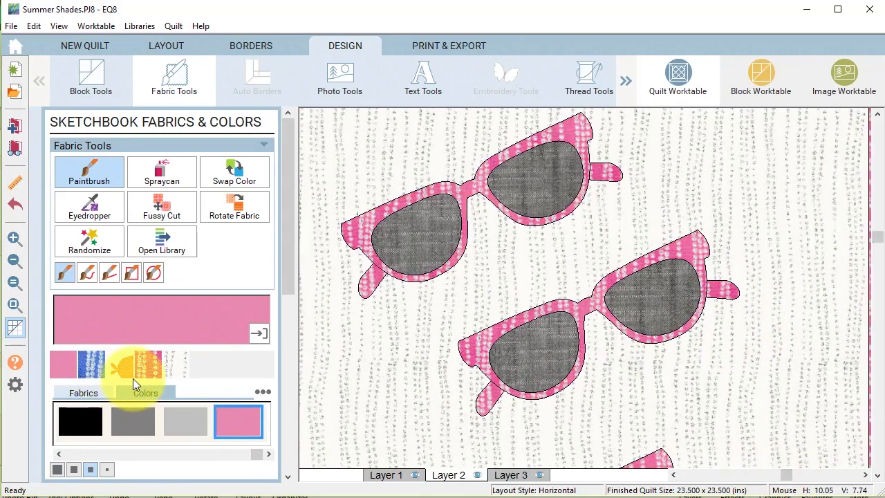
# Paint the frames of the other six sunglasses with assorted Mermaid Wishes fabrics, including the blue dotted stripe and the teal starfish print
pyautogui.click(87, 393)
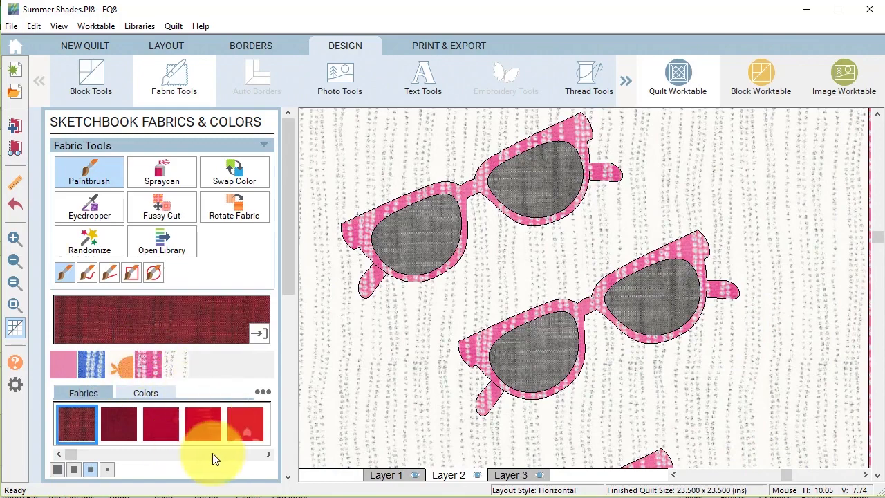
pyautogui.moveTo(71, 454); pyautogui.dragTo(264, 439)
pyautogui.click(265, 438)
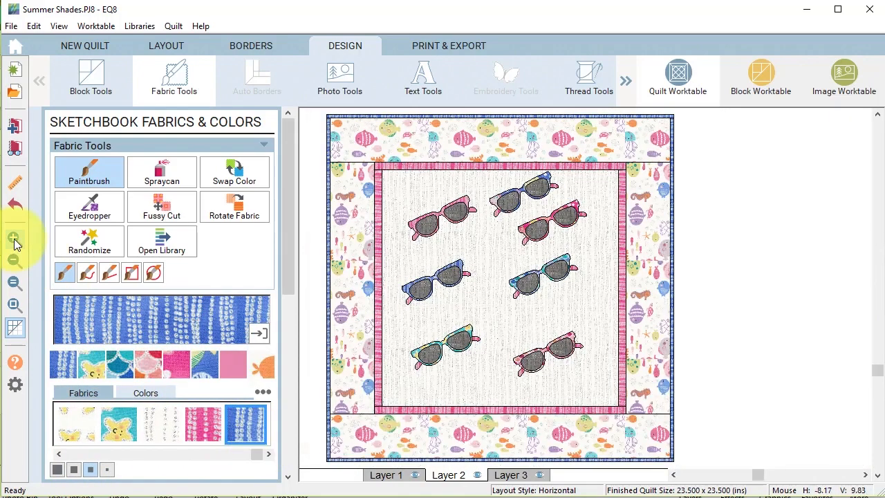
# Sample coordinating solid colors from the recolored frames, starting with the blue dotted-stripe pair, and paint the matching temple arms
pyautogui.click(14, 239)
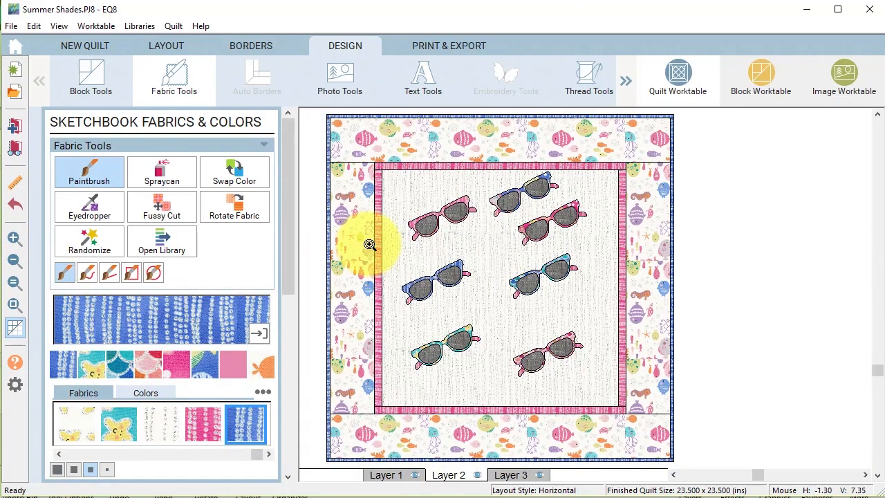
pyautogui.moveTo(368, 243); pyautogui.dragTo(523, 326)
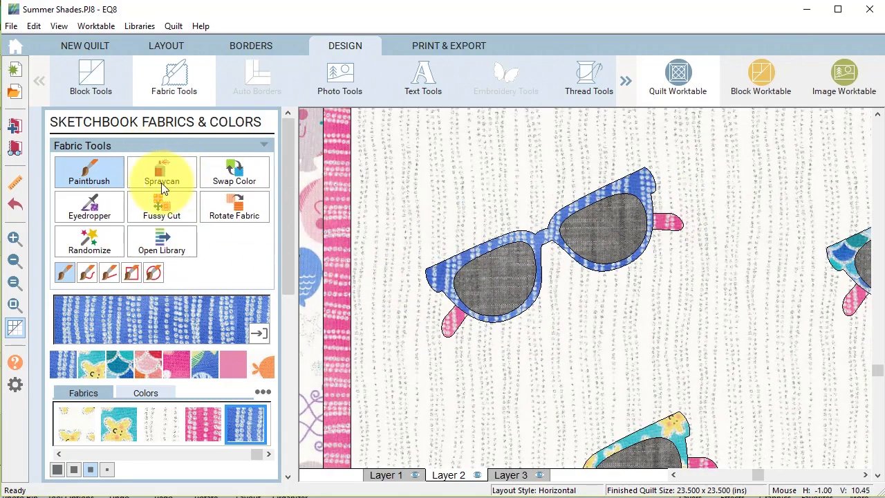
pyautogui.click(90, 202)
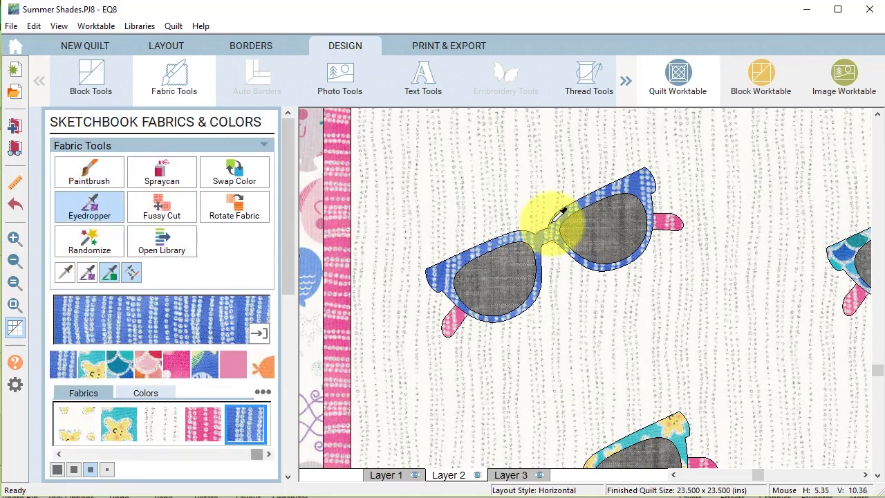
pyautogui.click(111, 271)
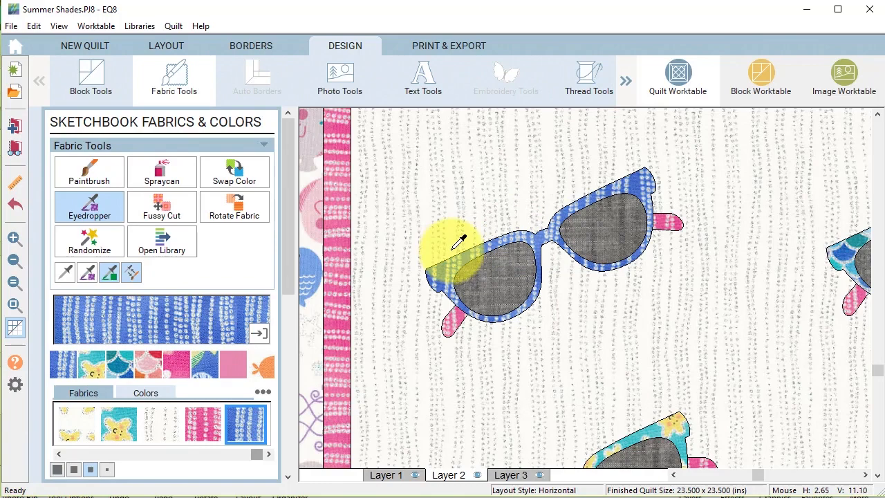
pyautogui.click(519, 240)
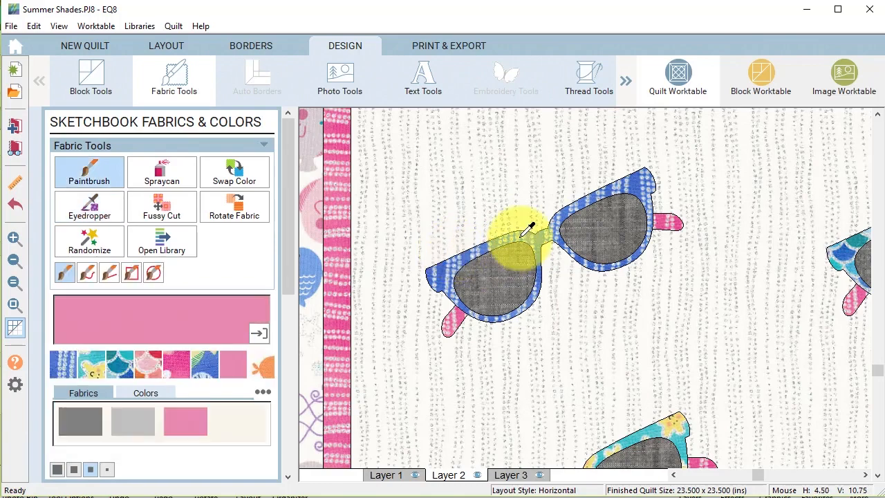
pyautogui.click(451, 323)
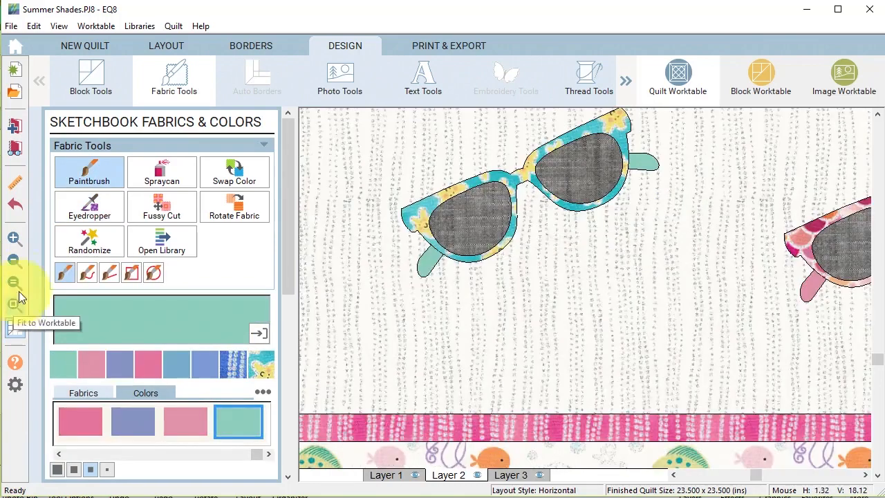
# Move and rotate the teal starfish sunglasses to slope downward near the lower-left corner, and shift the lower-right pink pair outward
pyautogui.click(19, 297)
pyautogui.click(97, 77)
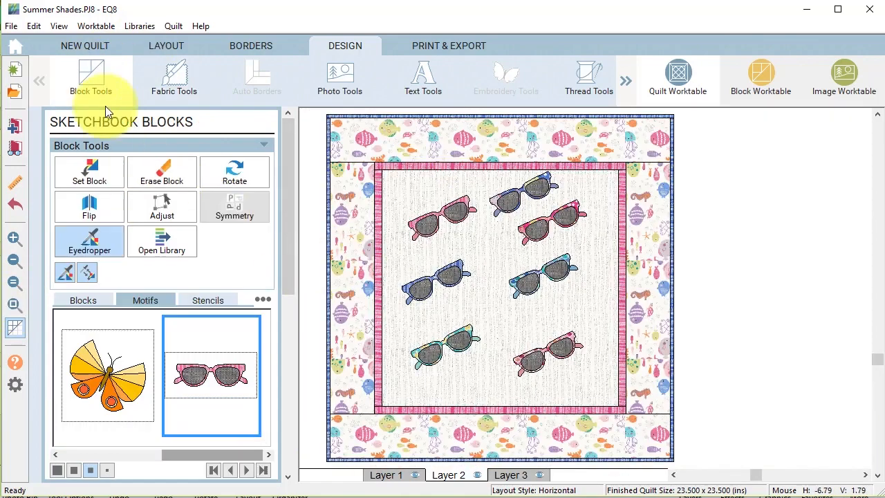
pyautogui.click(162, 207)
pyautogui.click(437, 339)
pyautogui.moveTo(437, 339); pyautogui.dragTo(439, 346)
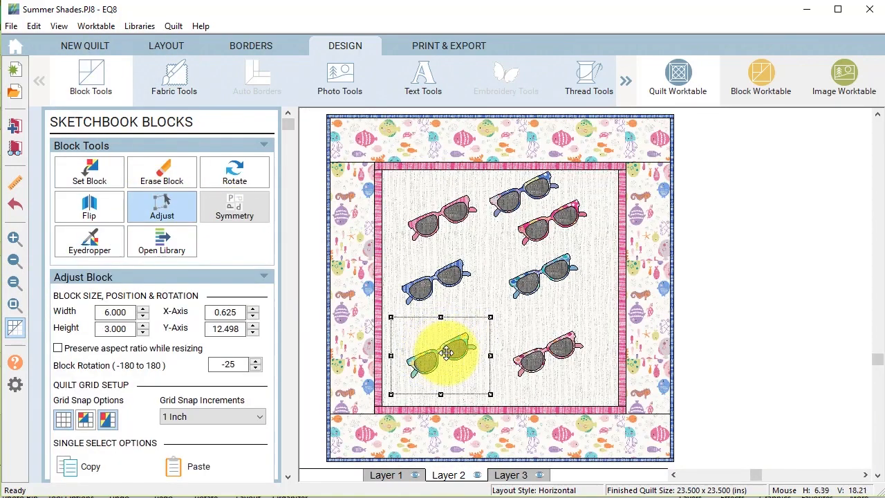
pyautogui.moveTo(481, 323); pyautogui.dragTo(548, 366)
# Move the blue fish-print sunglasses to the lower middle and turn them nearly level, then lower the upper-right pink pair and tilt it downward
pyautogui.click(534, 272)
pyautogui.moveTo(533, 273); pyautogui.dragTo(504, 316)
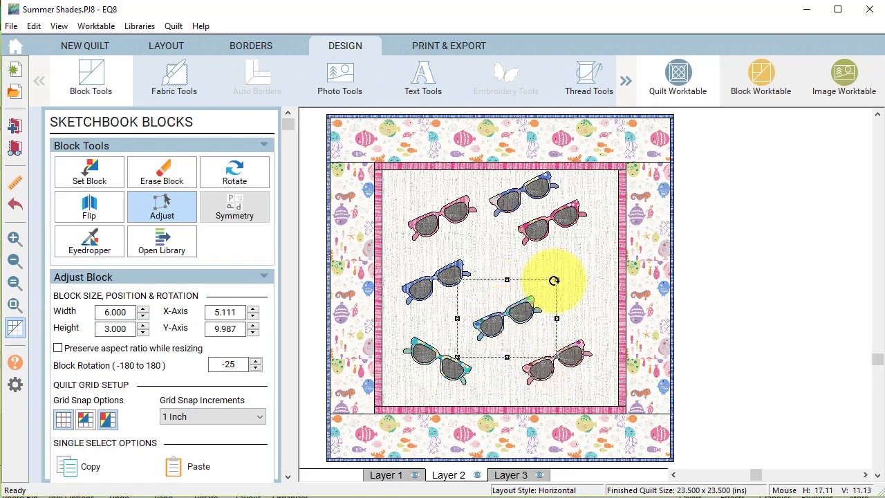
pyautogui.moveTo(554, 277); pyautogui.dragTo(564, 296)
pyautogui.click(574, 214)
pyautogui.moveTo(573, 214); pyautogui.dragTo(563, 237)
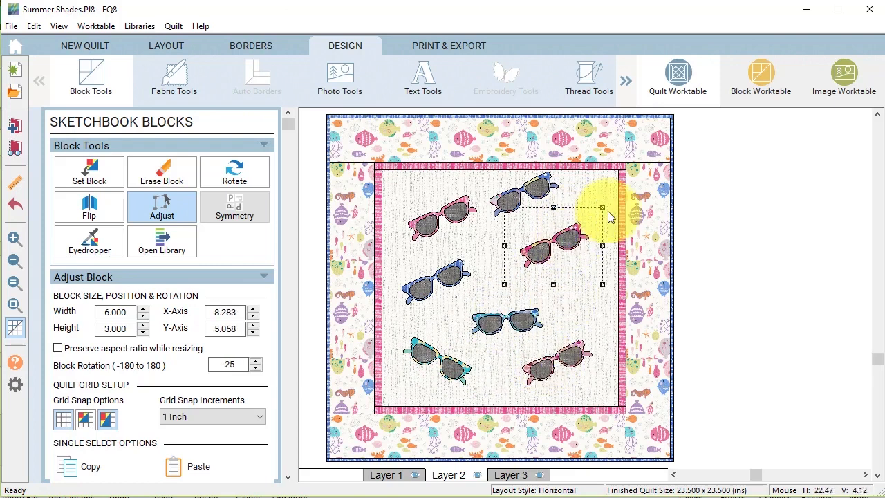
pyautogui.moveTo(601, 212); pyautogui.dragTo(604, 262)
pyautogui.click(567, 251)
# Rotate the blue dotted-stripe sunglasses to -32 degrees and move them inward, then lower the top blue pair and tilt it slightly downward
pyautogui.click(529, 199)
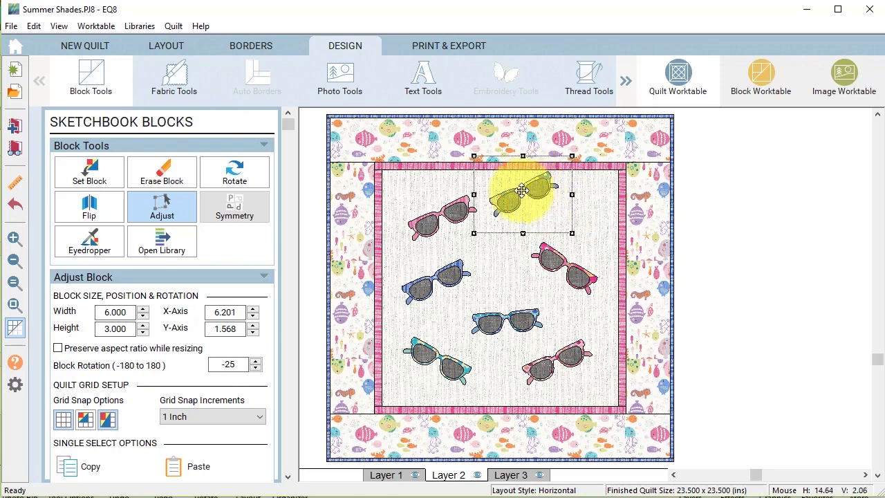
pyautogui.click(441, 275)
pyautogui.moveTo(482, 242); pyautogui.dragTo(477, 237)
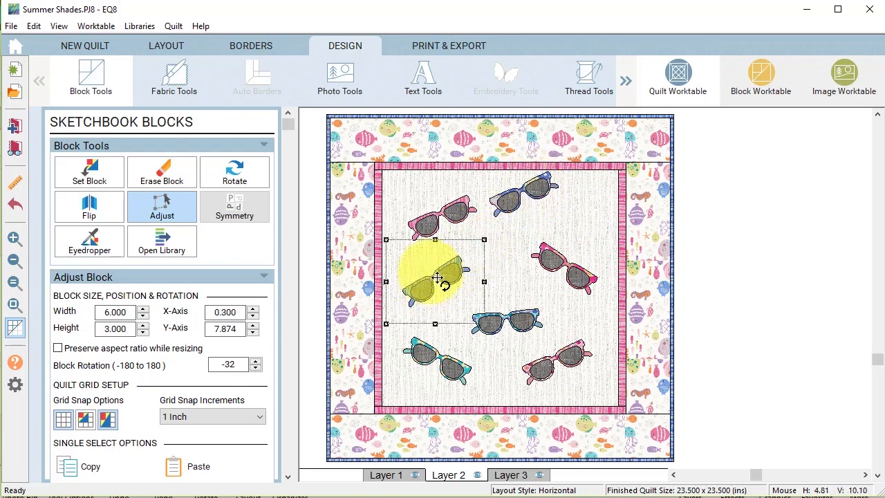
pyautogui.moveTo(440, 275); pyautogui.dragTo(460, 277)
pyautogui.click(526, 188)
pyautogui.moveTo(576, 169); pyautogui.dragTo(569, 188)
# Nudge the remaining sunglasses to even out the spacing, deselect, and add the finished quilt to the project sketchbook
pyautogui.moveTo(553, 258); pyautogui.dragTo(536, 256)
pyautogui.moveTo(488, 320); pyautogui.dragTo(481, 327)
pyautogui.moveTo(427, 226)
pyautogui.mouseDown()
pyautogui.moveTo(419, 230)
pyautogui.moveTo(427, 230)
pyautogui.mouseUp()
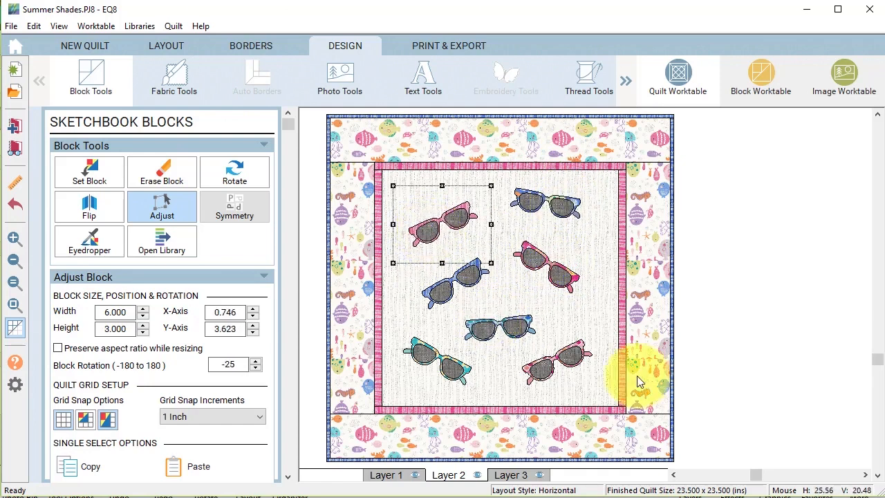
pyautogui.moveTo(566, 360); pyautogui.dragTo(573, 358)
pyautogui.click(751, 325)
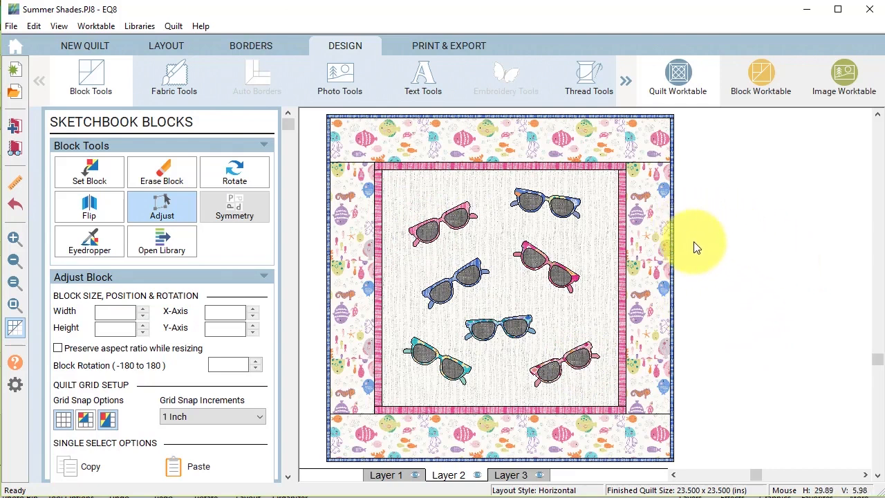
pyautogui.click(15, 129)
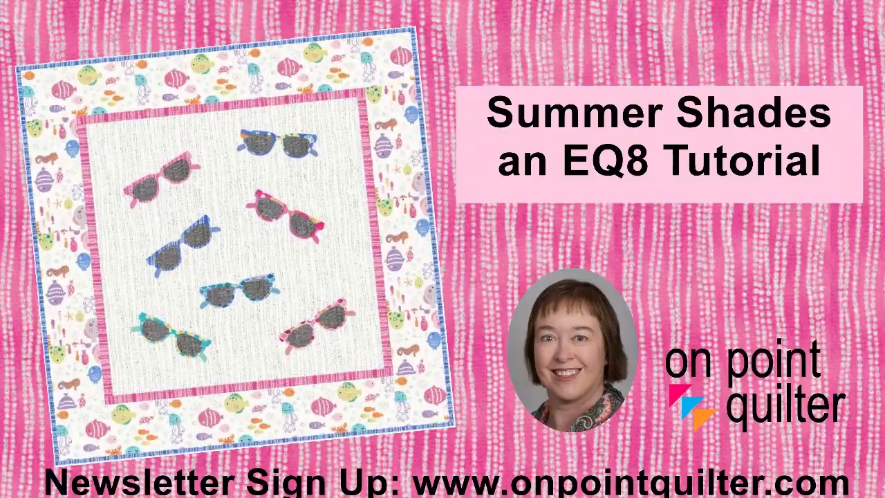